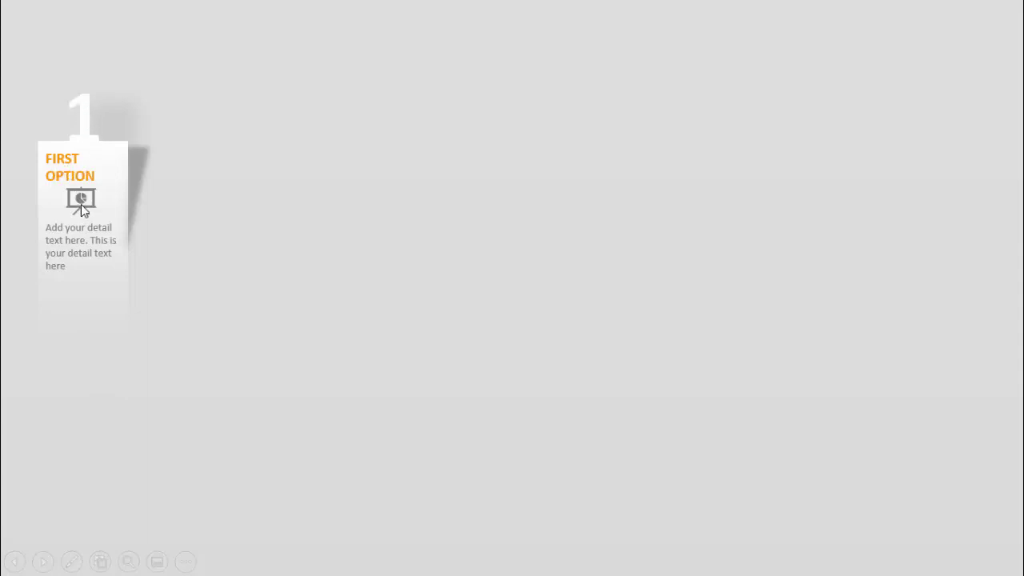
Reveal option cards 2 through 10 in the slide show, then advance to the eight-option slide
{"action": "left_click", "coordinate": [359, 282]}
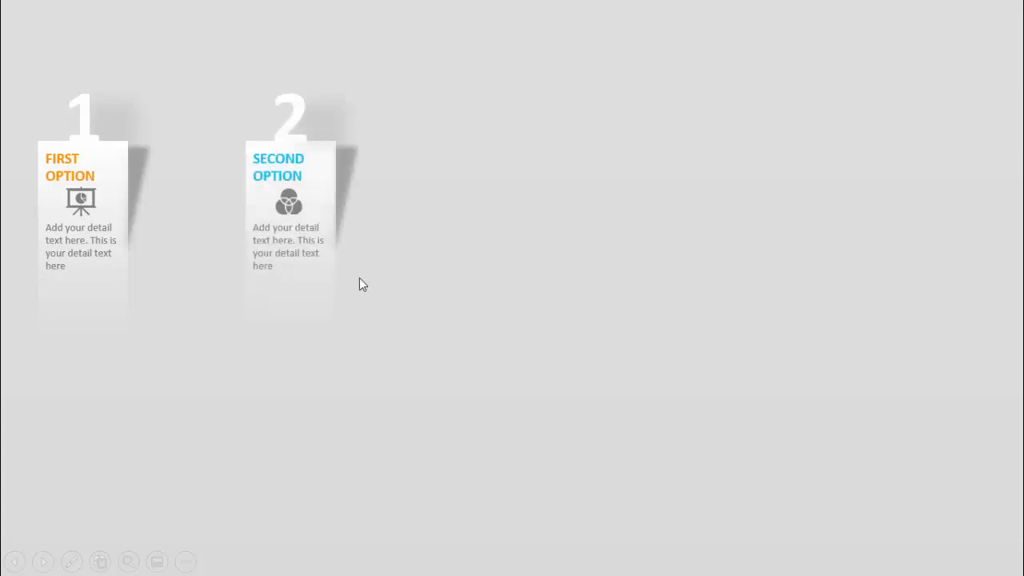
{"action": "left_click", "coordinate": [542, 305]}
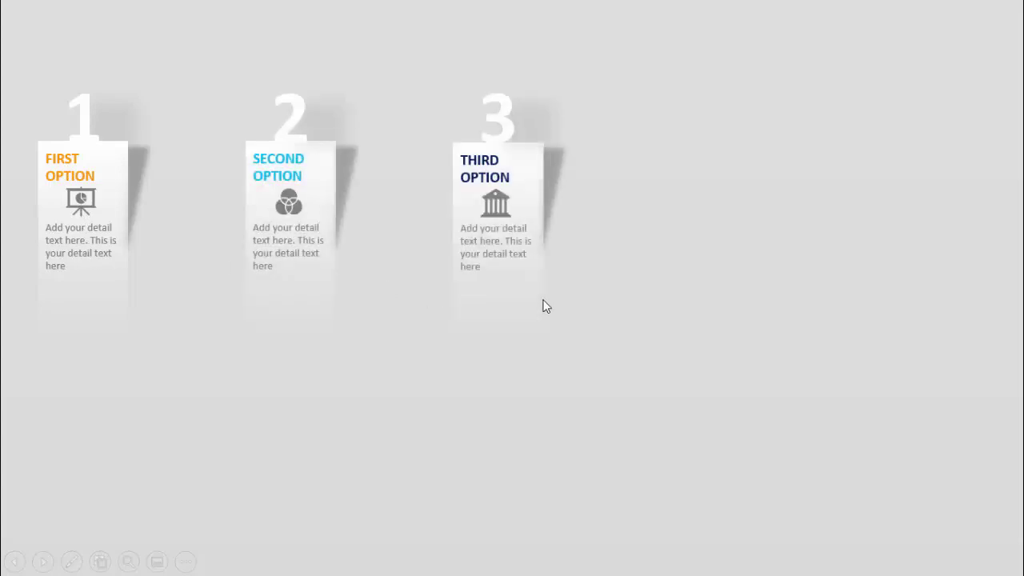
{"action": "left_click", "coordinate": [543, 305]}
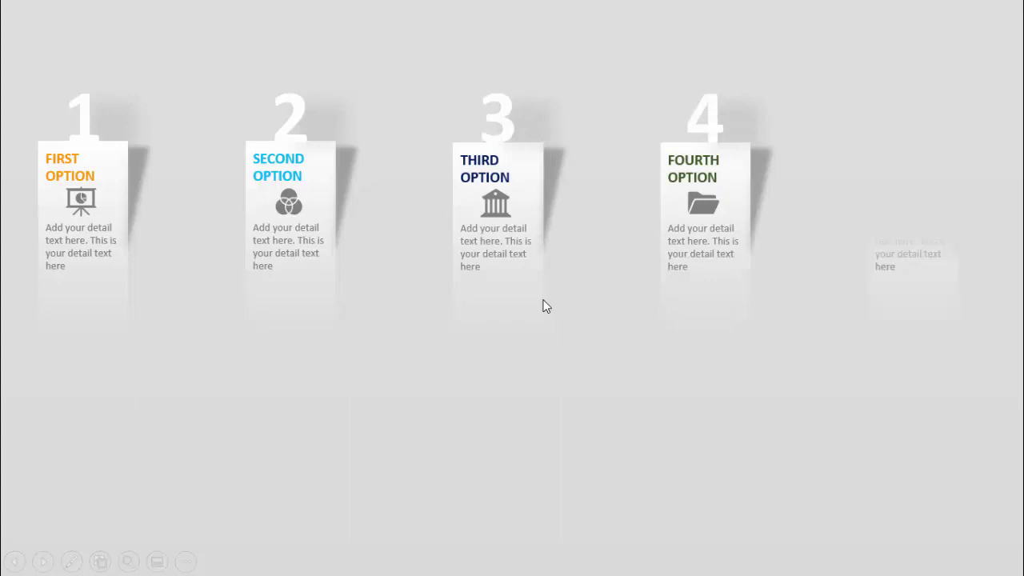
{"action": "left_click", "coordinate": [542, 305]}
{"action": "left_click", "coordinate": [542, 305]}
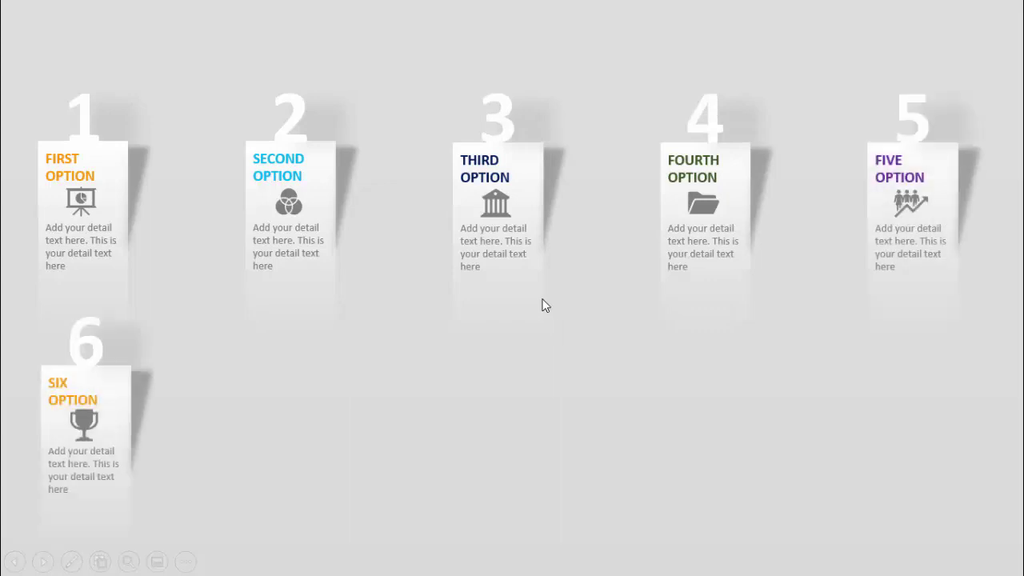
{"action": "left_click", "coordinate": [542, 306]}
{"action": "left_click", "coordinate": [542, 305]}
{"action": "left_click", "coordinate": [542, 305]}
{"action": "left_click", "coordinate": [542, 306]}
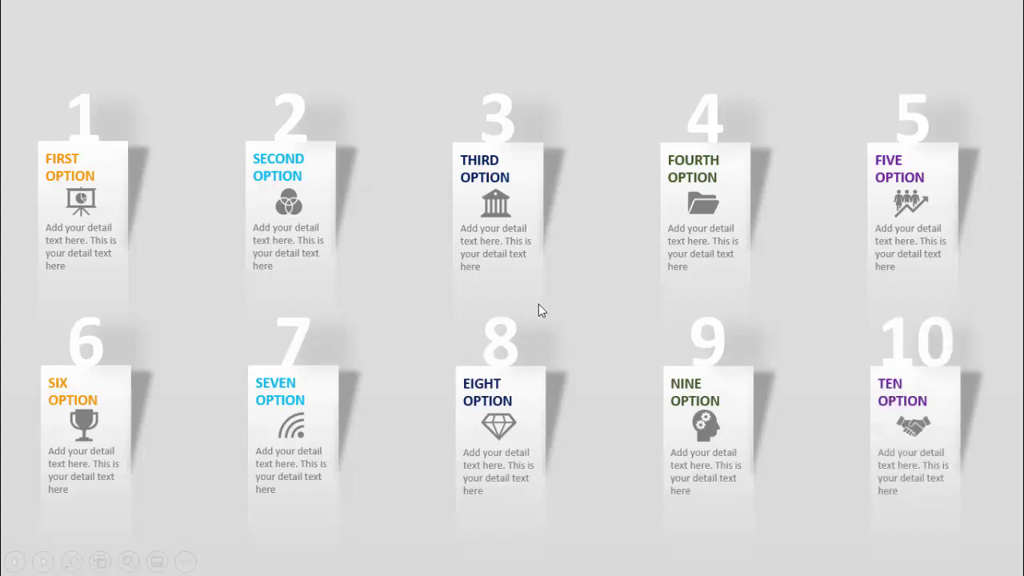
{"action": "left_click", "coordinate": [785, 312]}
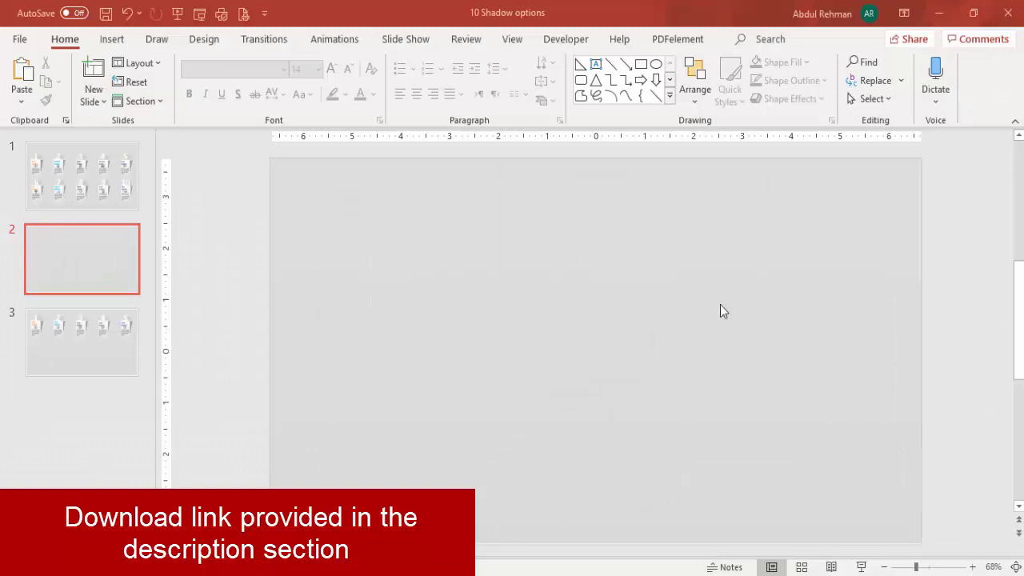
Draw a tall rectangle near the left side of slide 2
{"action": "left_click", "coordinate": [113, 40]}
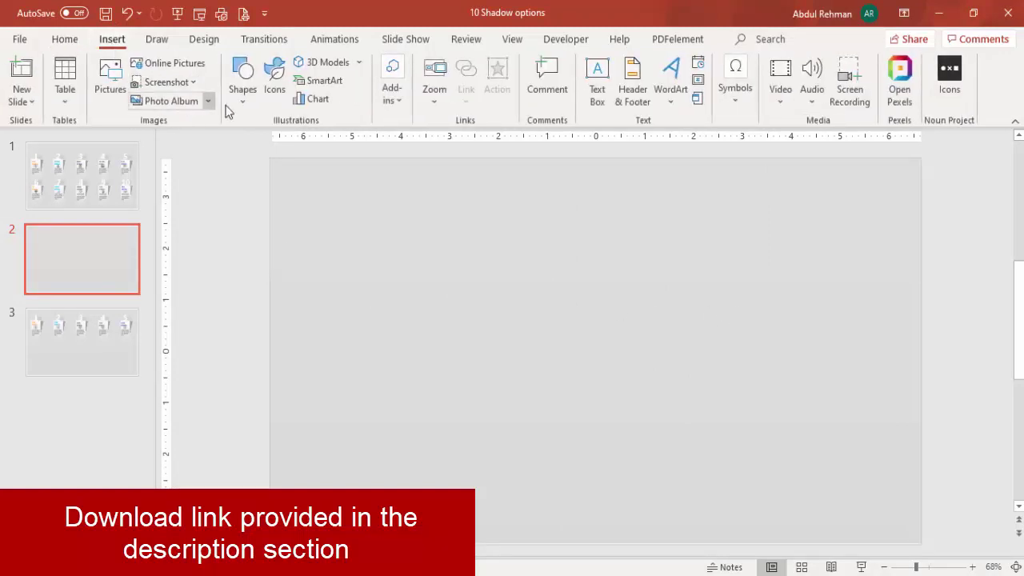
{"action": "left_click", "coordinate": [243, 100]}
{"action": "left_click", "coordinate": [234, 253]}
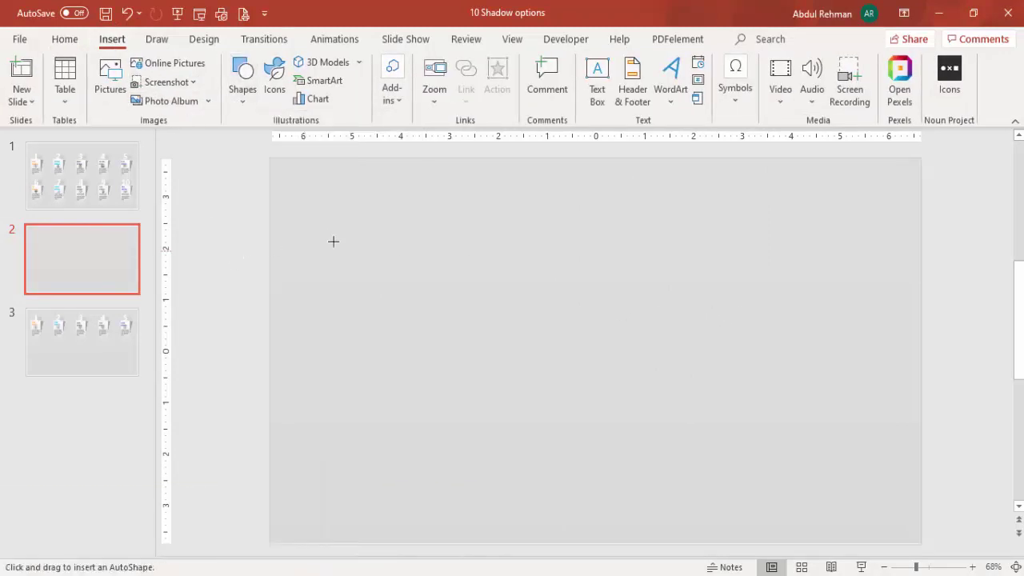
{"action": "left_click_drag", "start_coordinate": [306, 232], "coordinate": [389, 384]}
{"action": "left_click_drag", "start_coordinate": [382, 276], "coordinate": [383, 269]}
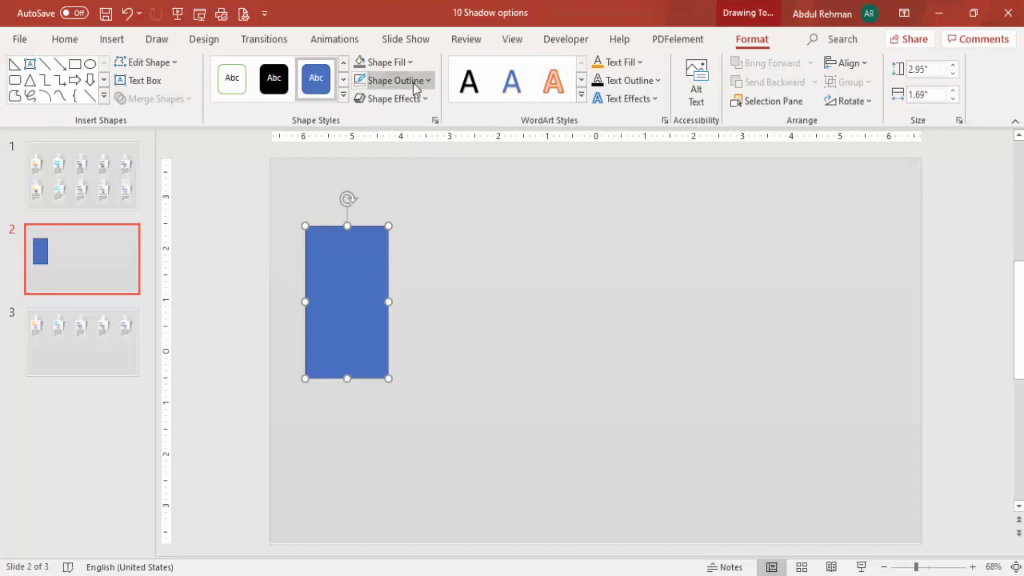
Make the rectangle white with no outline
{"action": "left_click", "coordinate": [394, 80]}
{"action": "left_click", "coordinate": [402, 294]}
{"action": "left_click", "coordinate": [376, 264]}
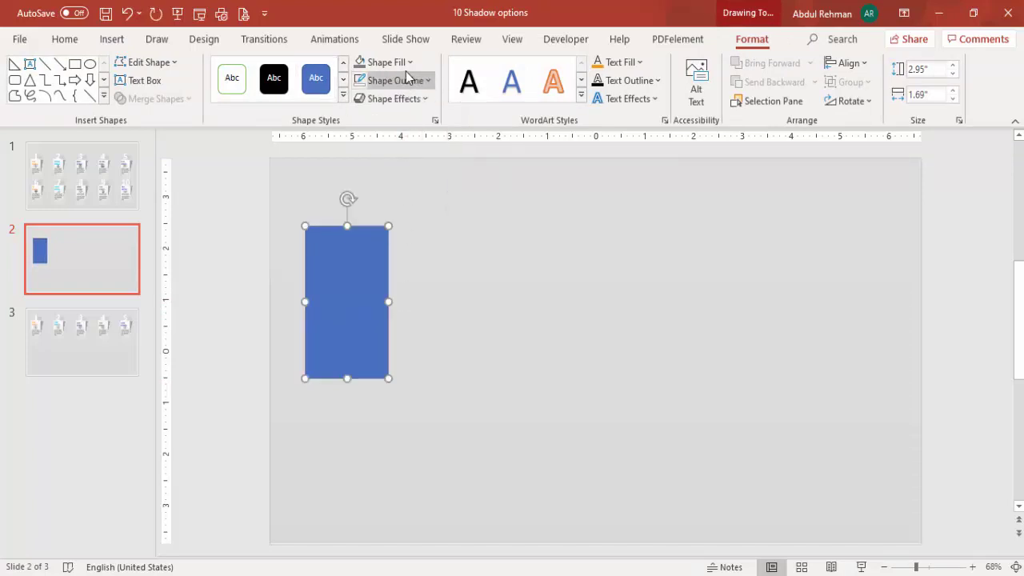
{"action": "left_click", "coordinate": [402, 63]}
{"action": "left_click", "coordinate": [359, 103]}
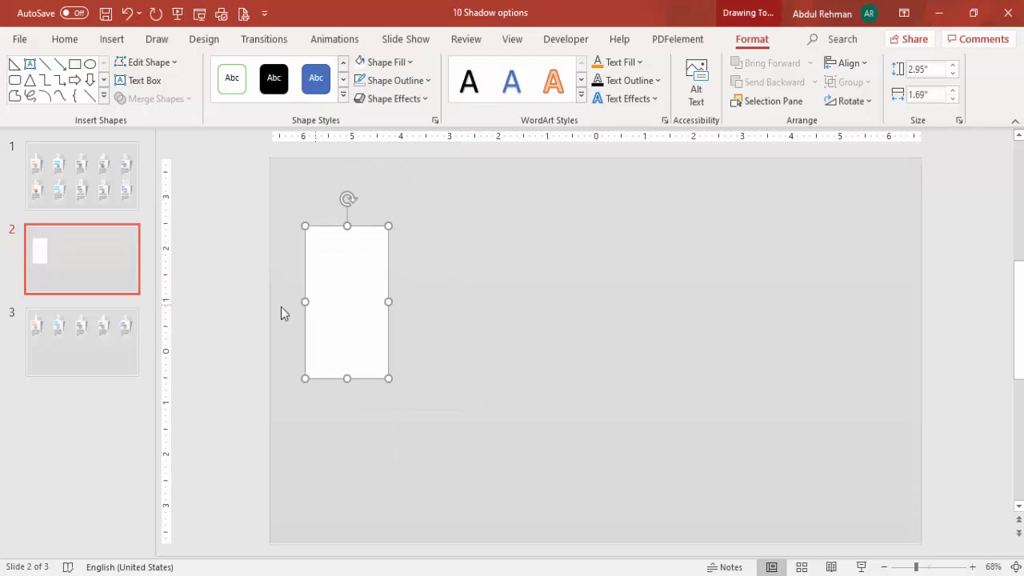
{"action": "right_click", "coordinate": [361, 275]}
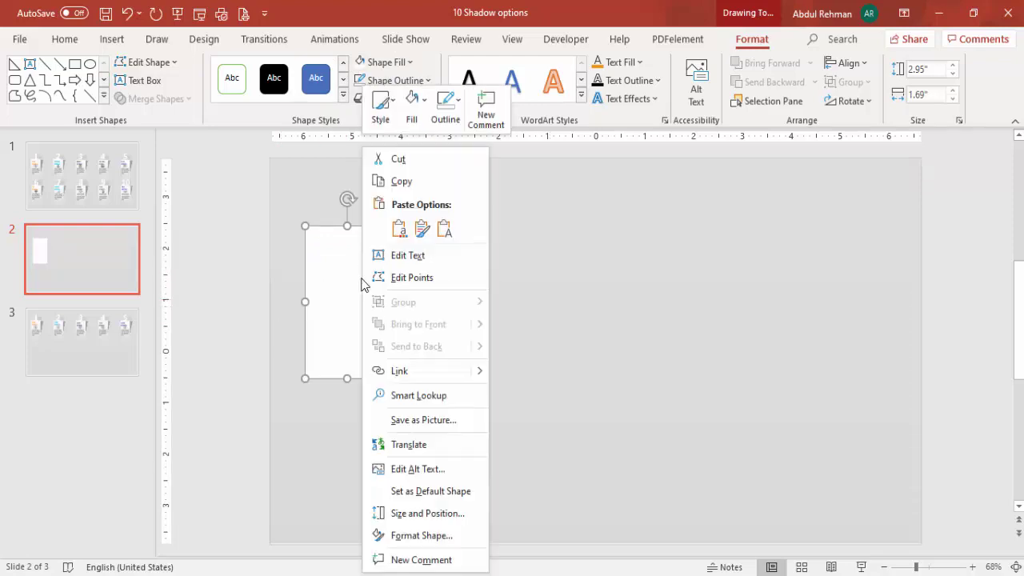
Give the rectangle a gradient fill with a white right stop, running Linear Up at 270°
{"action": "left_click", "coordinate": [436, 542]}
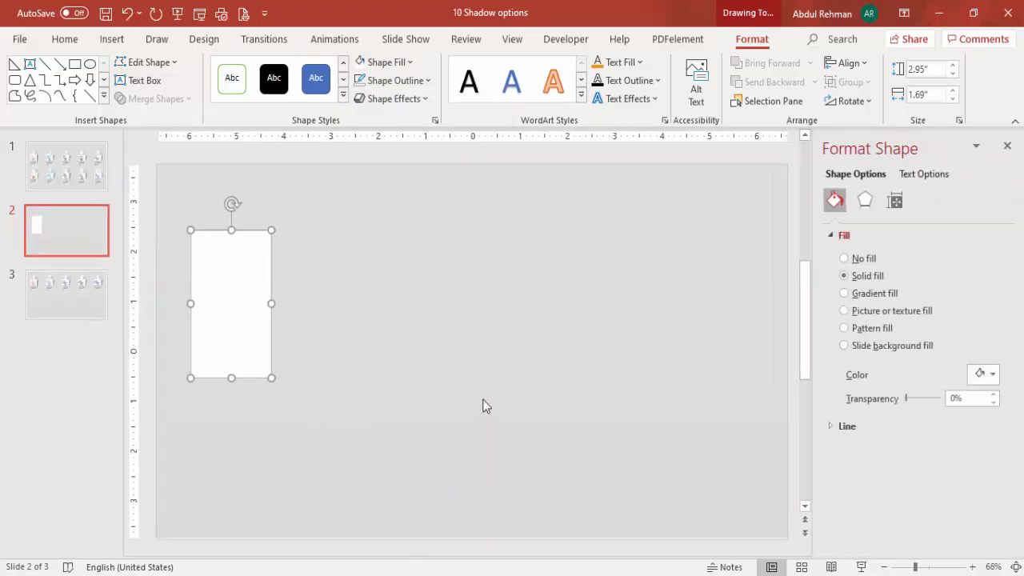
{"action": "left_click", "coordinate": [849, 293]}
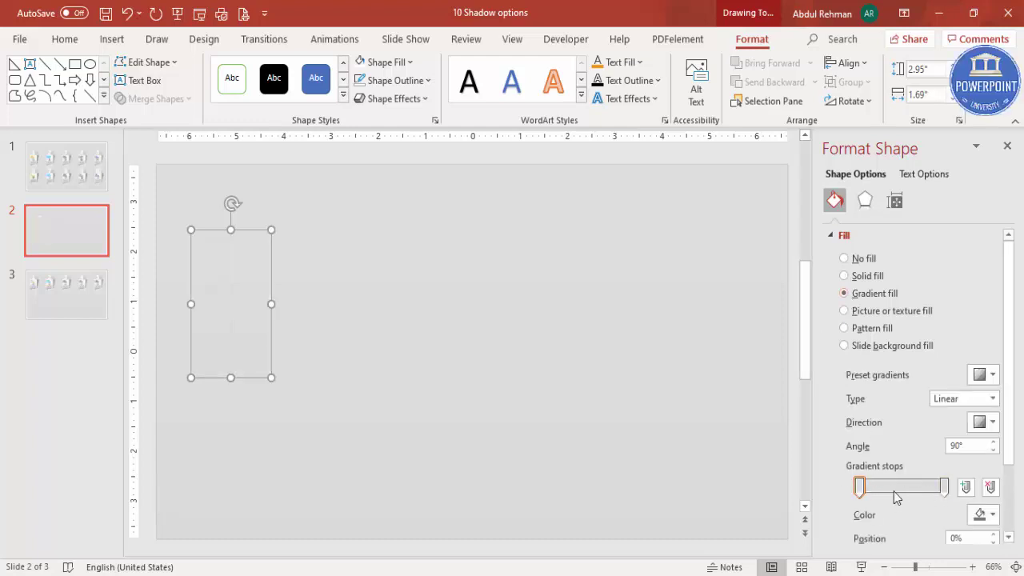
{"action": "left_click", "coordinate": [944, 486]}
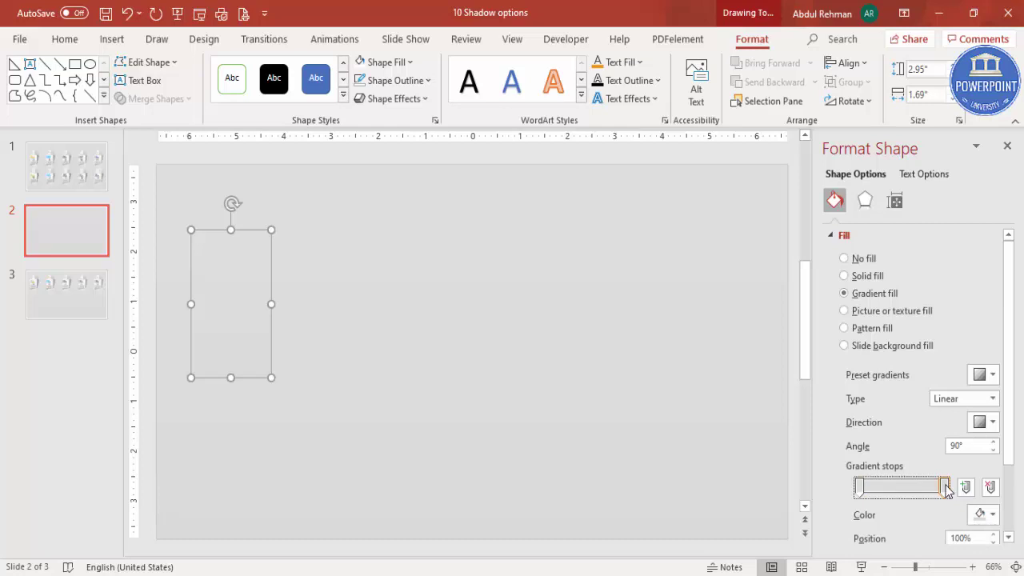
{"action": "left_click", "coordinate": [984, 514]}
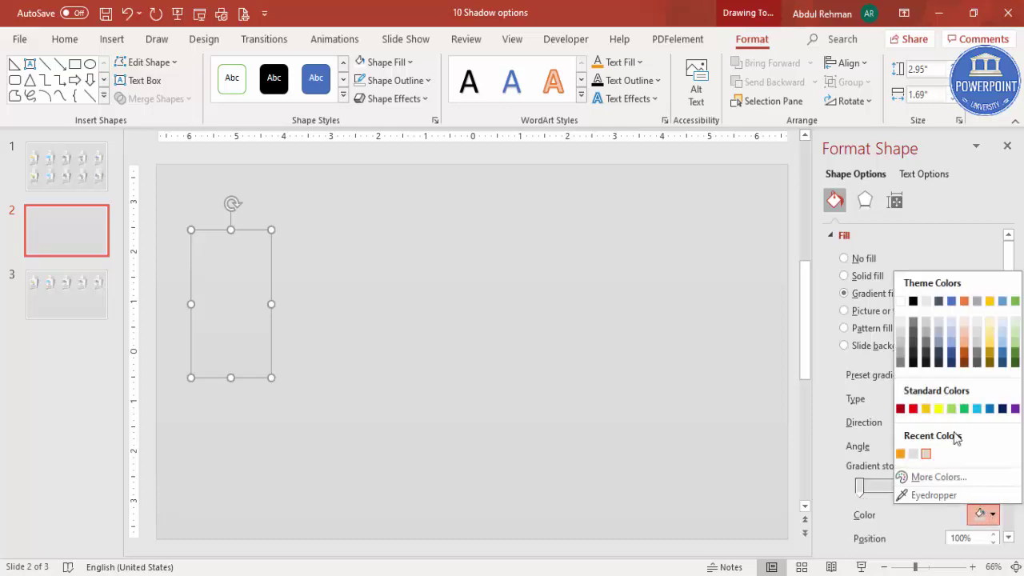
{"action": "left_click", "coordinate": [900, 302]}
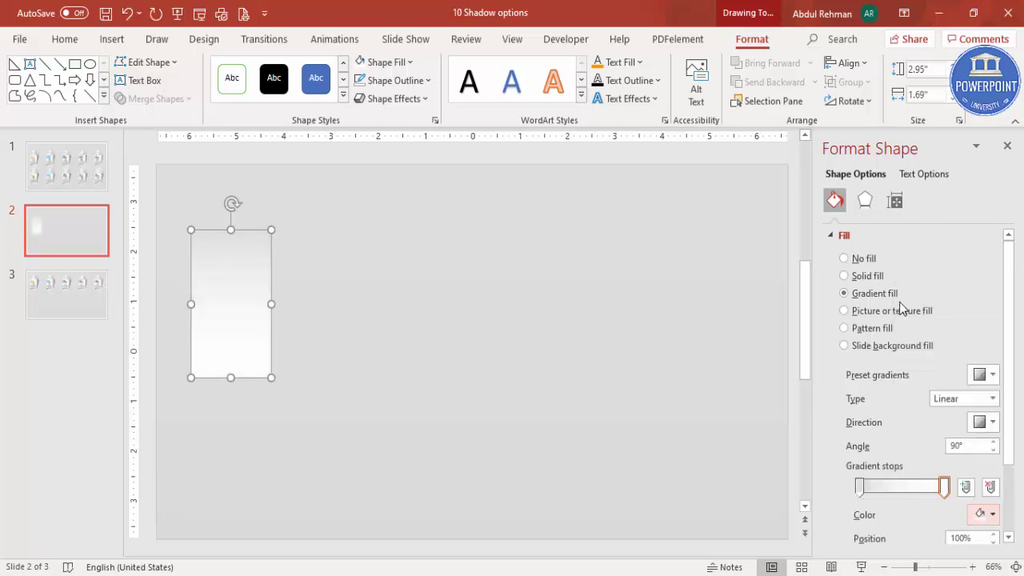
{"action": "left_click", "coordinate": [981, 422]}
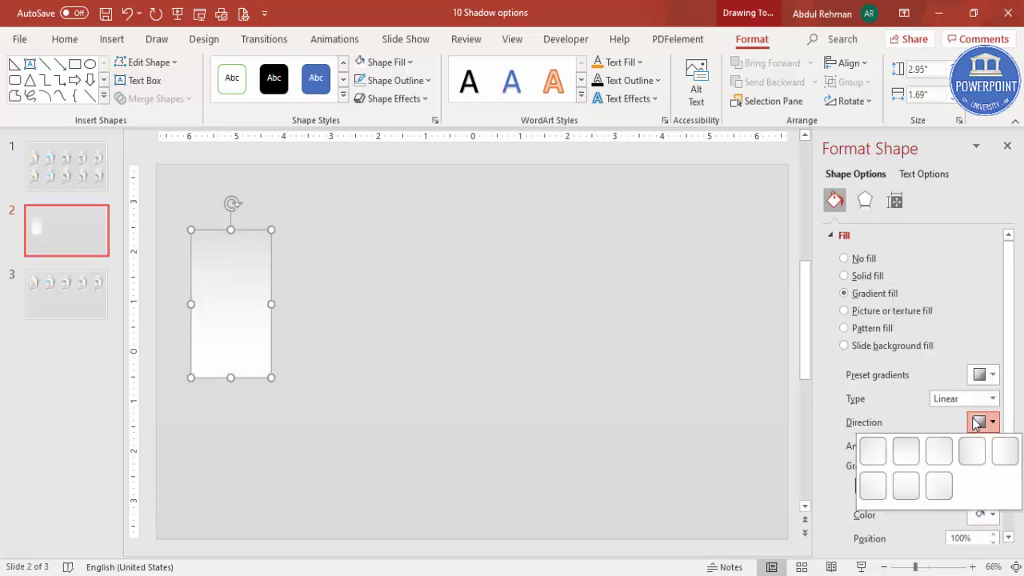
{"action": "left_click", "coordinate": [907, 488]}
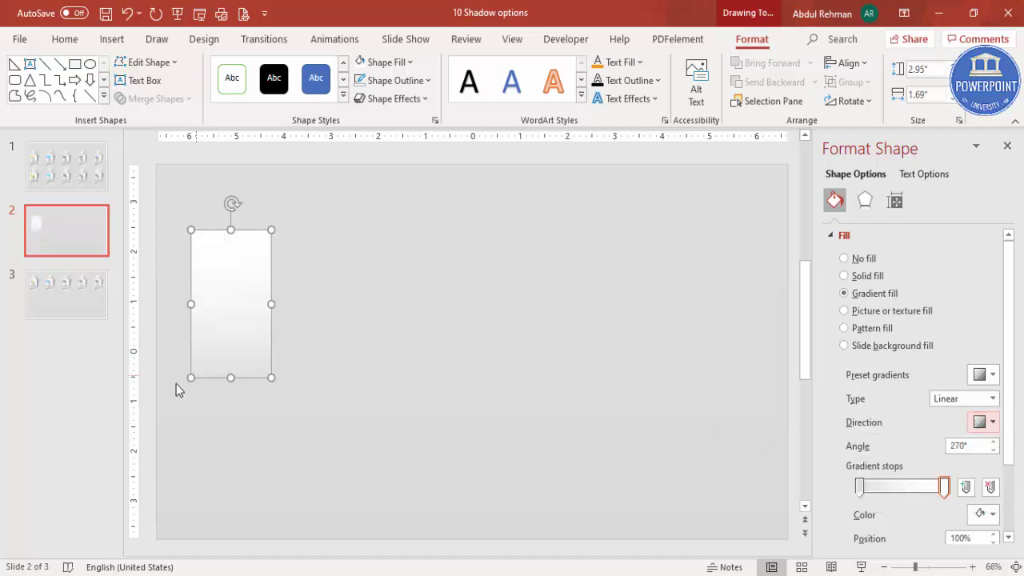
Set the left gradient stop to the sampled background colour at 100% transparency
{"action": "left_click", "coordinate": [858, 488]}
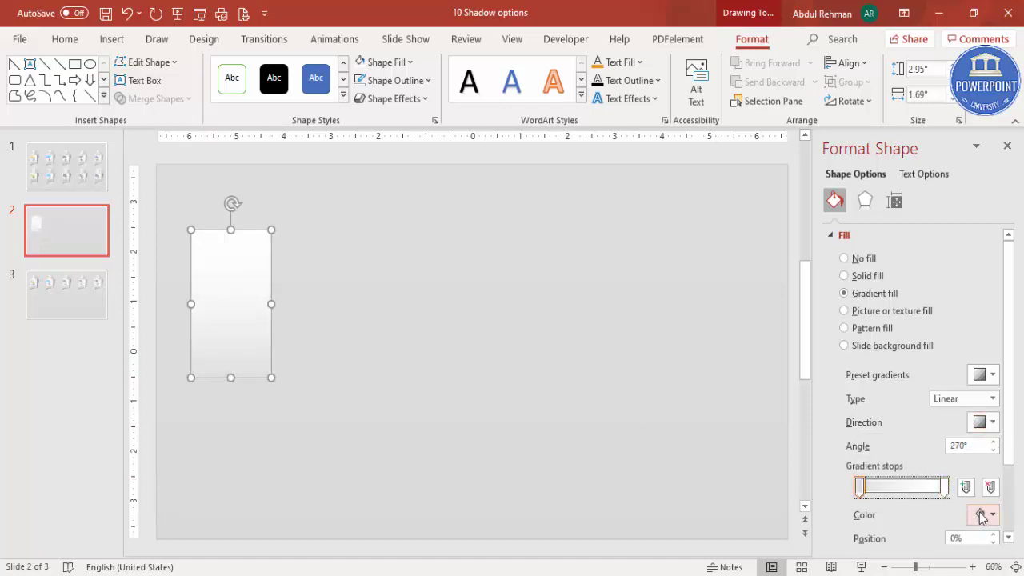
{"action": "left_click", "coordinate": [983, 513]}
{"action": "left_click", "coordinate": [926, 494]}
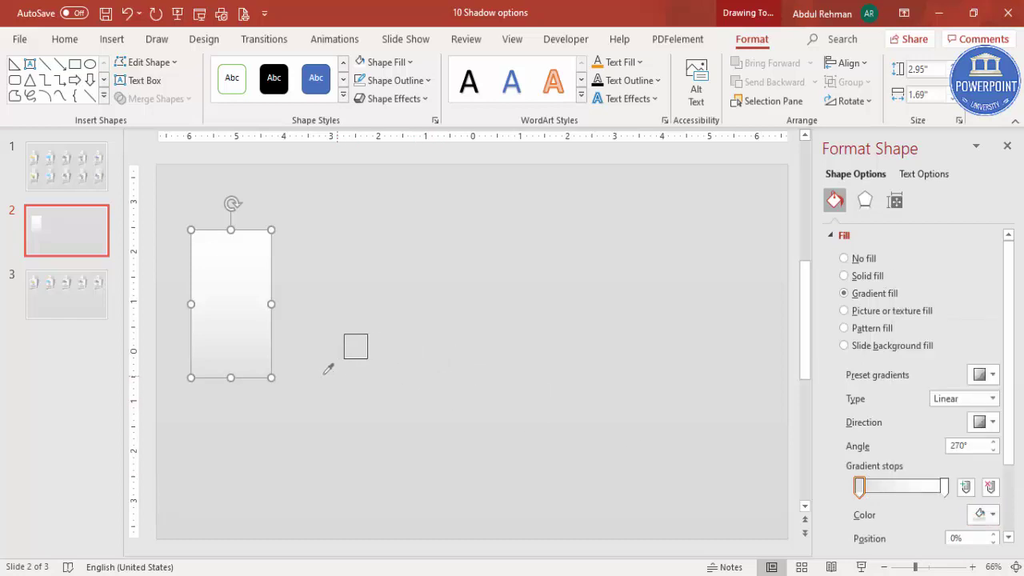
{"action": "key", "text": "Escape"}
{"action": "scroll", "coordinate": [1016, 463], "scroll_direction": "down", "scroll_amount": 1}
{"action": "scroll", "coordinate": [1016, 462], "scroll_direction": "down", "scroll_amount": 1}
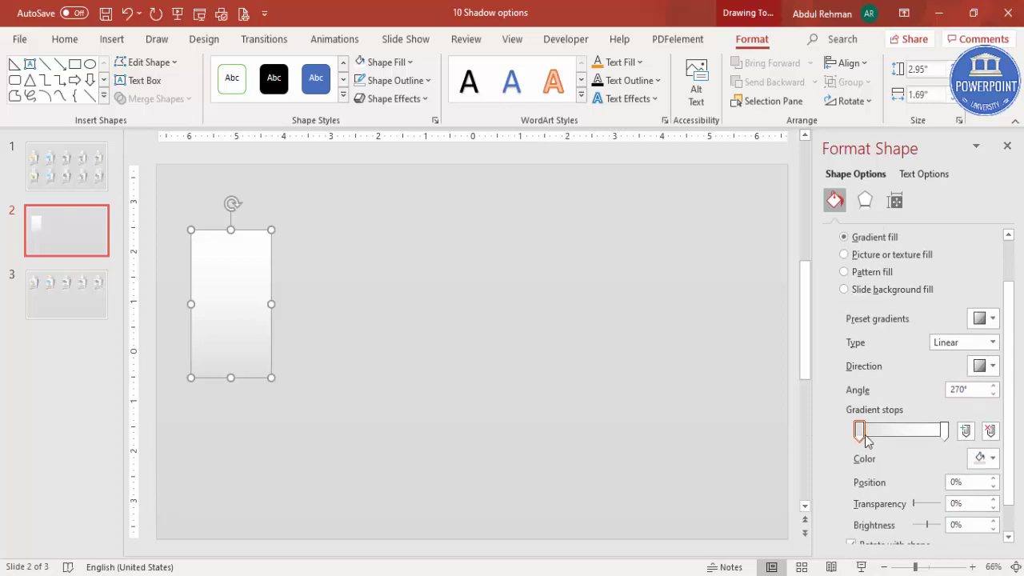
{"action": "left_click_drag", "start_coordinate": [914, 507], "coordinate": [942, 507]}
{"action": "left_click", "coordinate": [441, 342]}
Make the rectangle slightly taller and move it a little higher
{"action": "left_click", "coordinate": [217, 267]}
{"action": "left_click_drag", "start_coordinate": [227, 231], "coordinate": [229, 237]}
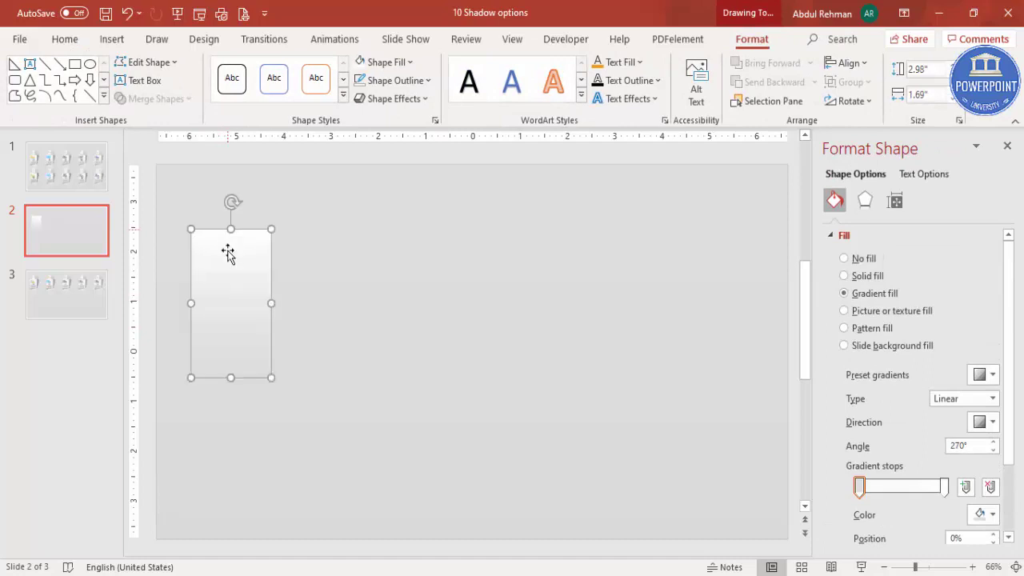
{"action": "left_click_drag", "start_coordinate": [221, 288], "coordinate": [221, 258]}
{"action": "left_click", "coordinate": [319, 268]}
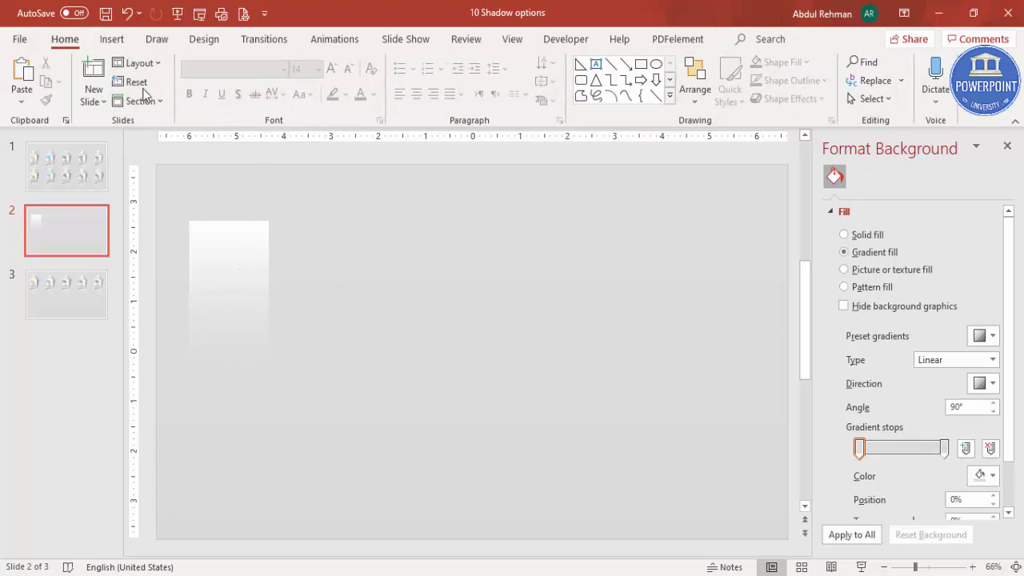
Draw a thin black right triangle with no outline along the rectangle's right edge
{"action": "left_click", "coordinate": [110, 39]}
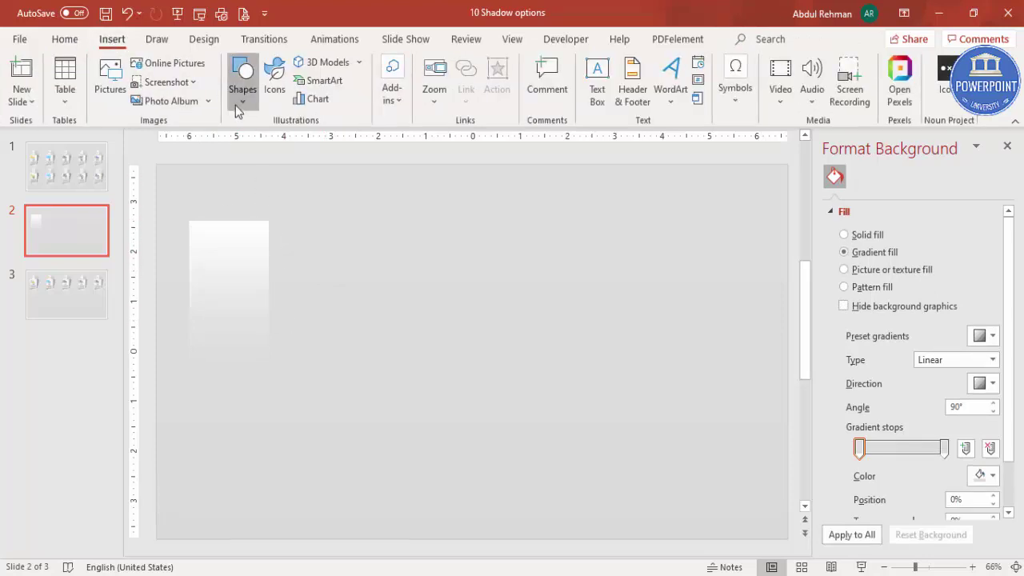
{"action": "left_click", "coordinate": [238, 103]}
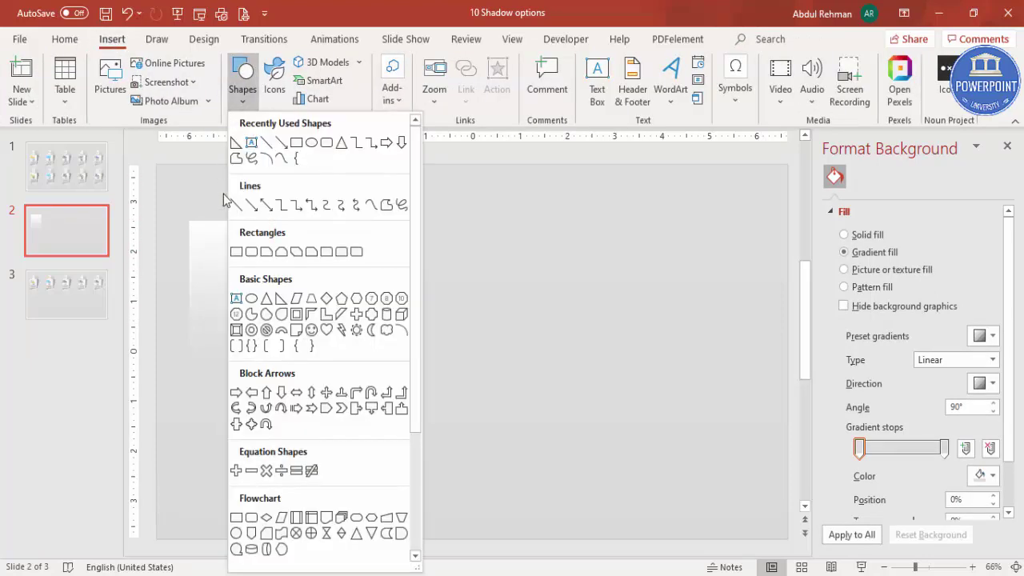
{"action": "left_click", "coordinate": [281, 300]}
{"action": "left_click_drag", "start_coordinate": [267, 219], "coordinate": [289, 319]}
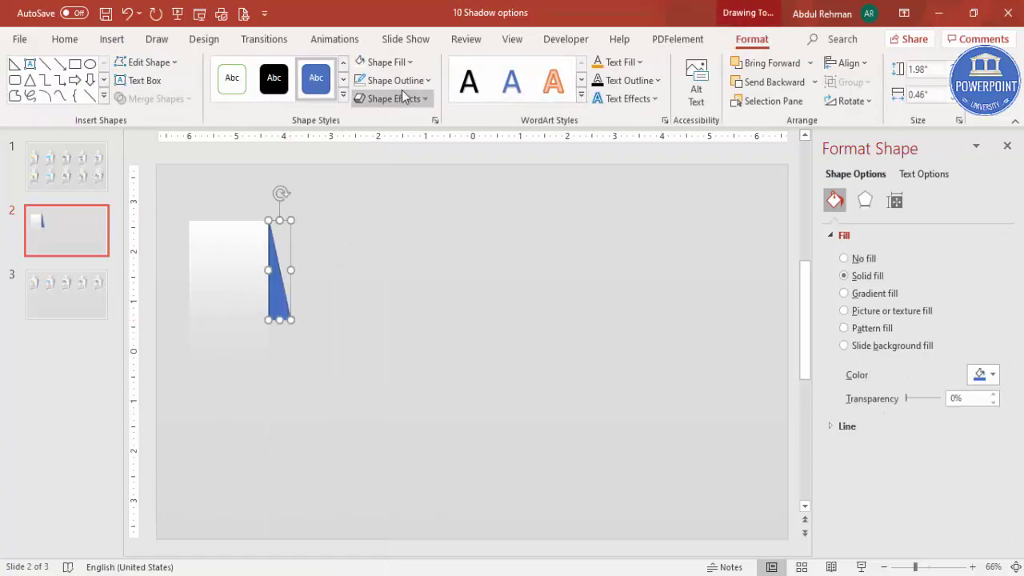
{"action": "left_click", "coordinate": [404, 80]}
{"action": "left_click", "coordinate": [419, 299]}
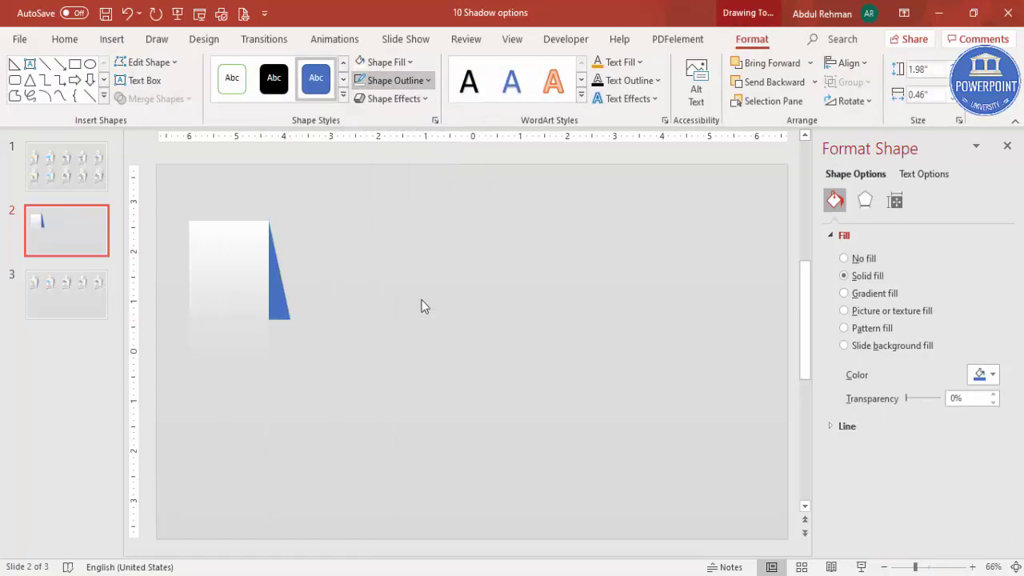
{"action": "left_click", "coordinate": [398, 67]}
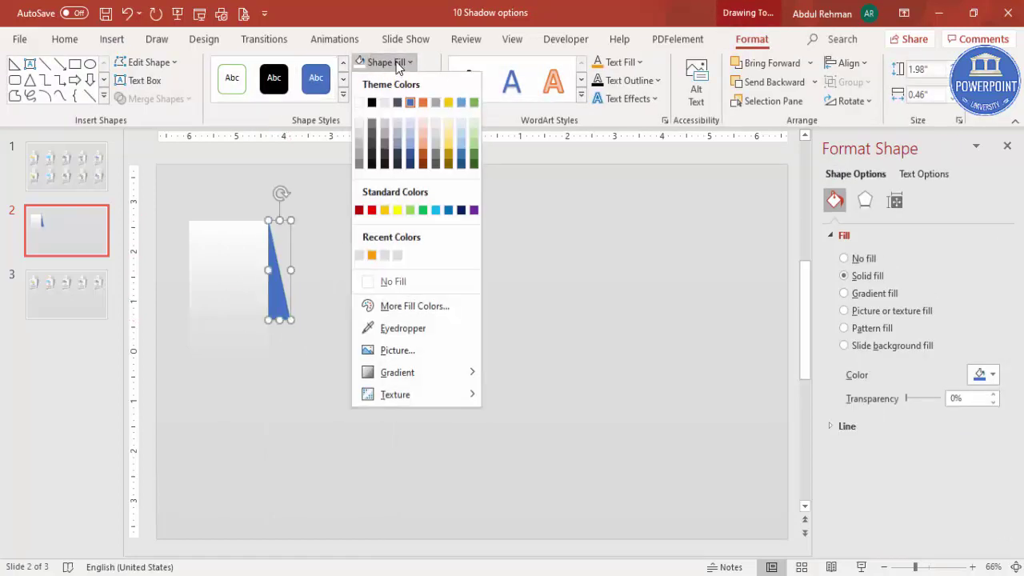
{"action": "left_click", "coordinate": [371, 103]}
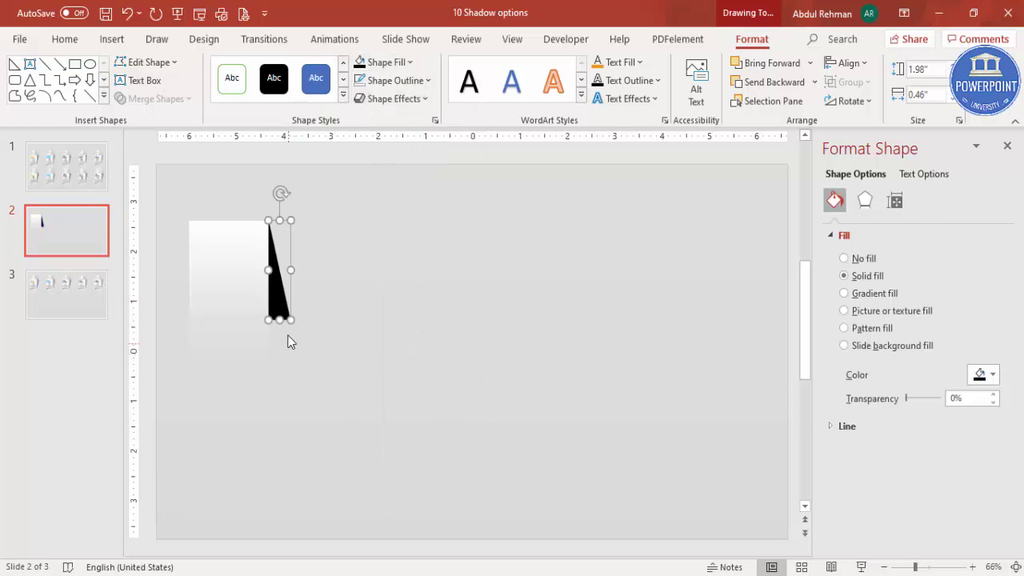
Flip the triangle vertically so it tapers toward the bottom
{"action": "left_click", "coordinate": [856, 103]}
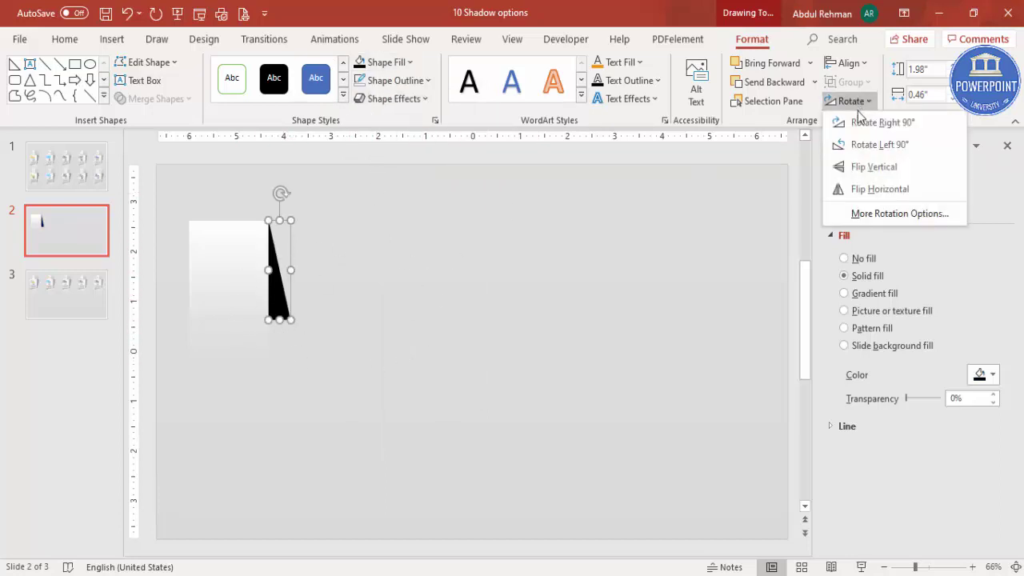
{"action": "left_click", "coordinate": [867, 172]}
{"action": "left_click", "coordinate": [591, 281]}
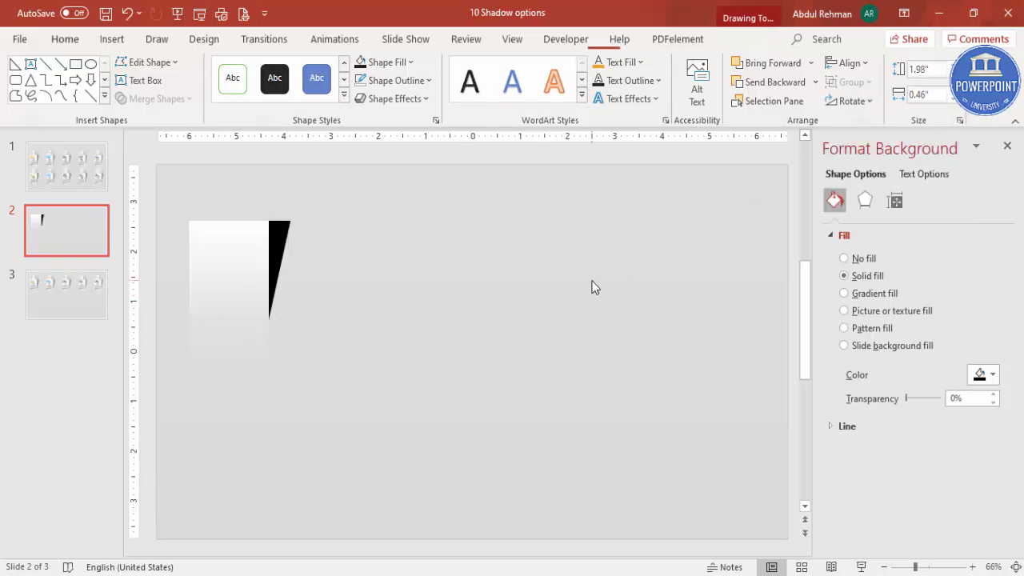
Make the triangle a 69% transparent grey with 5 pt soft edges
{"action": "left_click", "coordinate": [283, 230]}
{"action": "left_click_drag", "start_coordinate": [905, 398], "coordinate": [923, 399]}
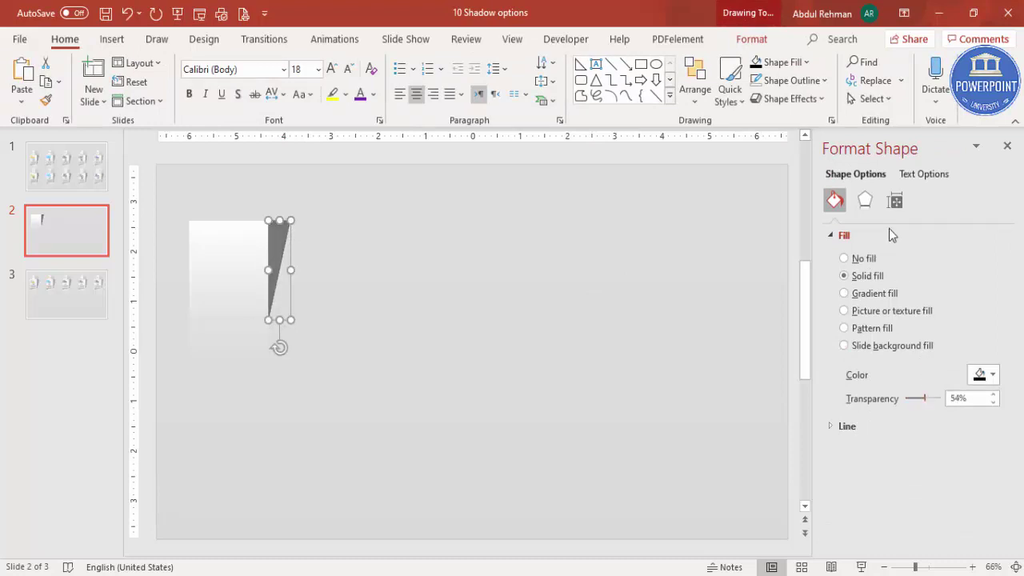
{"action": "left_click", "coordinate": [864, 201]}
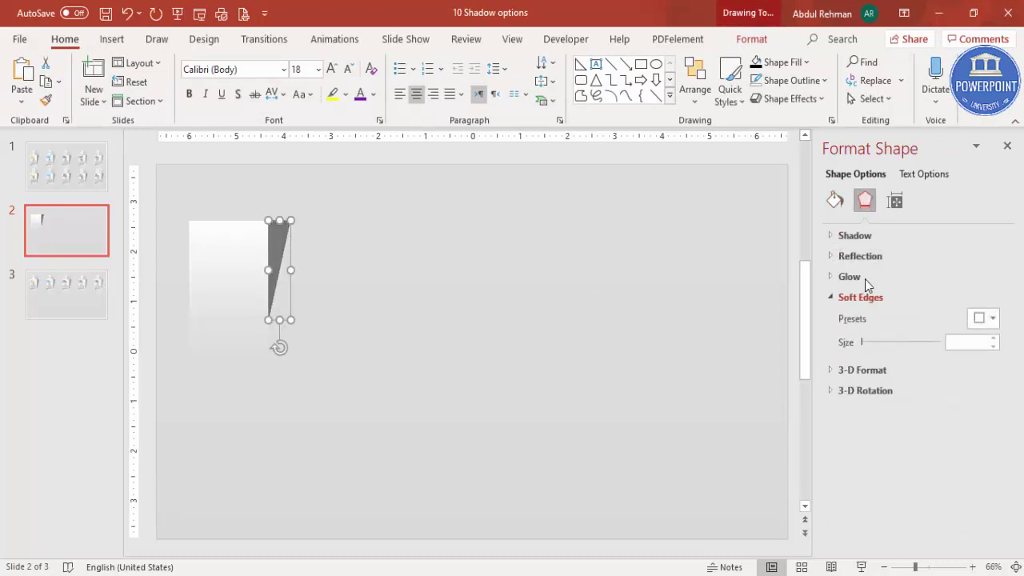
{"action": "left_click", "coordinate": [993, 338]}
{"action": "left_click", "coordinate": [994, 349]}
{"action": "left_click", "coordinate": [993, 349]}
{"action": "left_click", "coordinate": [993, 349]}
{"action": "left_click", "coordinate": [993, 348]}
{"action": "left_click", "coordinate": [992, 338]}
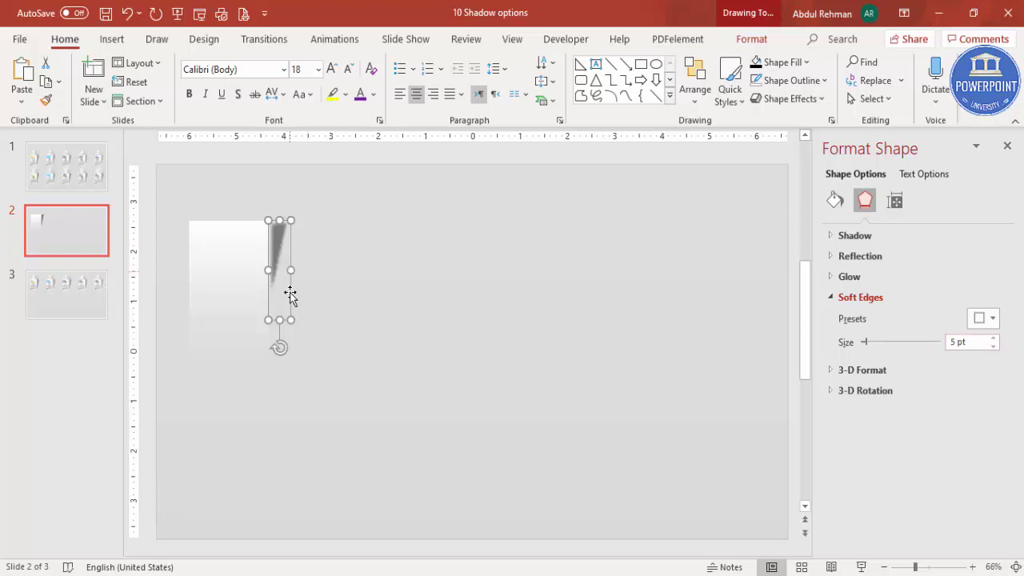
Move the triangle against the card's edge and send it behind the white card
{"action": "left_click", "coordinate": [299, 329]}
{"action": "left_click_drag", "start_coordinate": [281, 259], "coordinate": [274, 252]}
{"action": "left_click", "coordinate": [752, 38]}
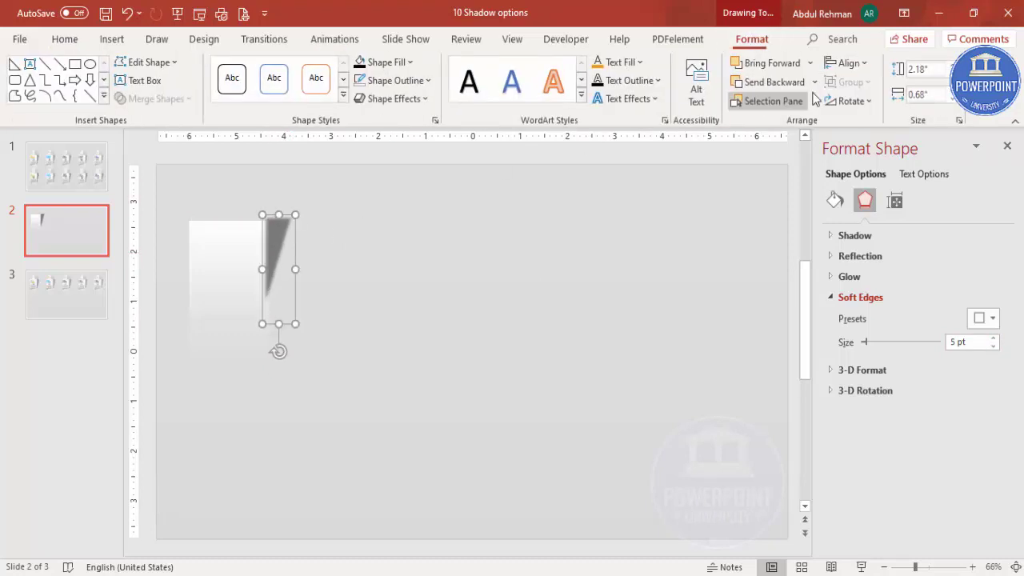
{"action": "left_click", "coordinate": [813, 81]}
{"action": "left_click", "coordinate": [799, 126]}
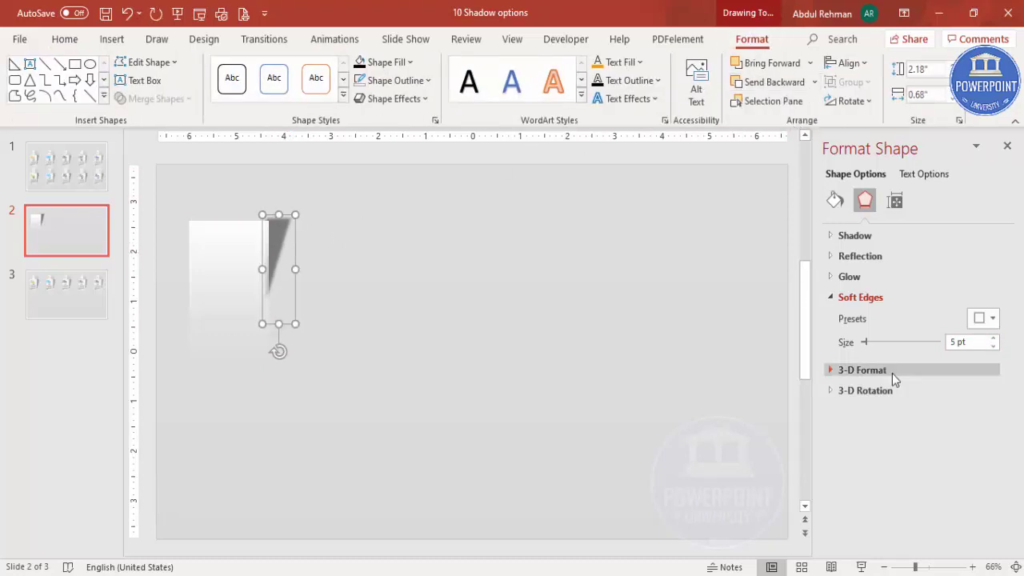
{"action": "left_click", "coordinate": [834, 200]}
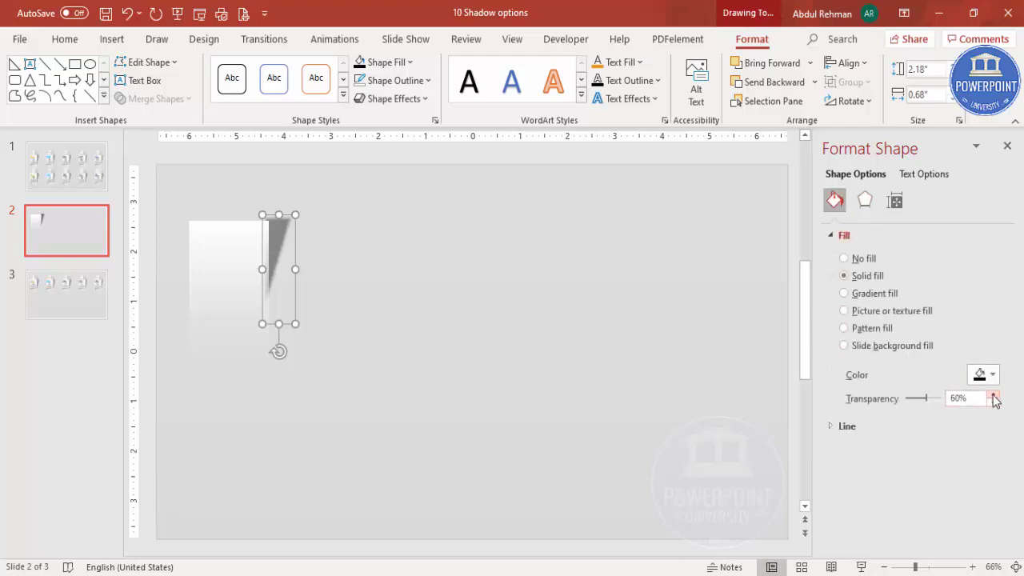
{"action": "left_click", "coordinate": [360, 250]}
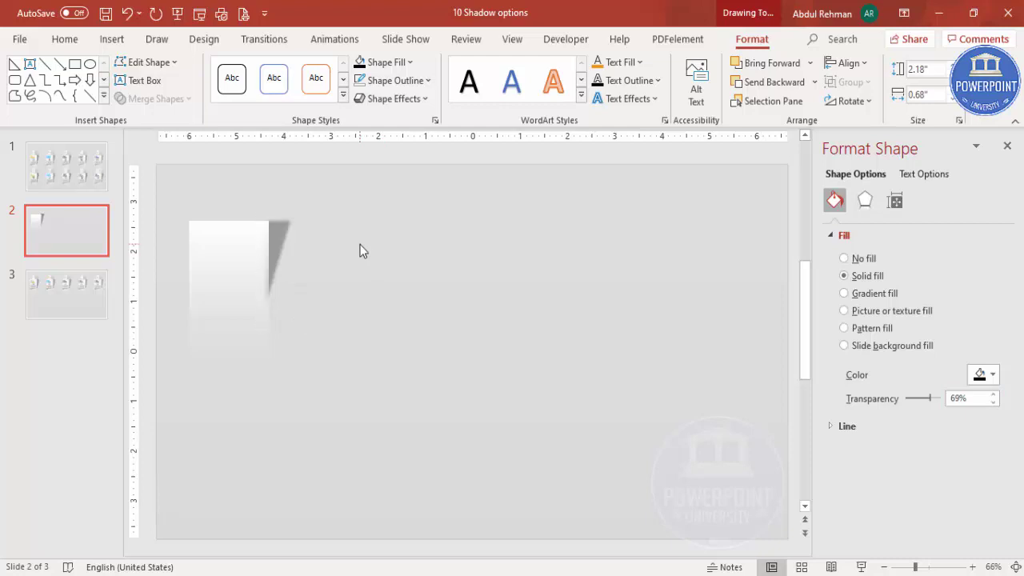
Stretch the shadow triangle downward and bring the white card in front of it
{"action": "left_click", "coordinate": [278, 254]}
{"action": "left_click_drag", "start_coordinate": [278, 328], "coordinate": [278, 333]}
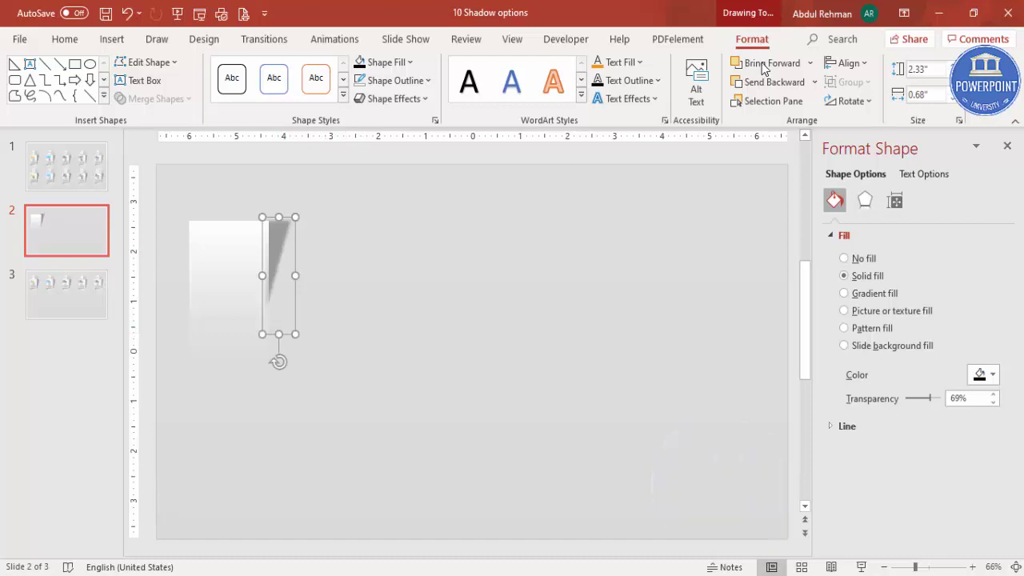
{"action": "left_click", "coordinate": [814, 82]}
{"action": "left_click", "coordinate": [769, 121]}
{"action": "left_click", "coordinate": [527, 235]}
{"action": "left_click_drag", "start_coordinate": [280, 230], "coordinate": [281, 236]}
{"action": "left_click", "coordinate": [351, 262]}
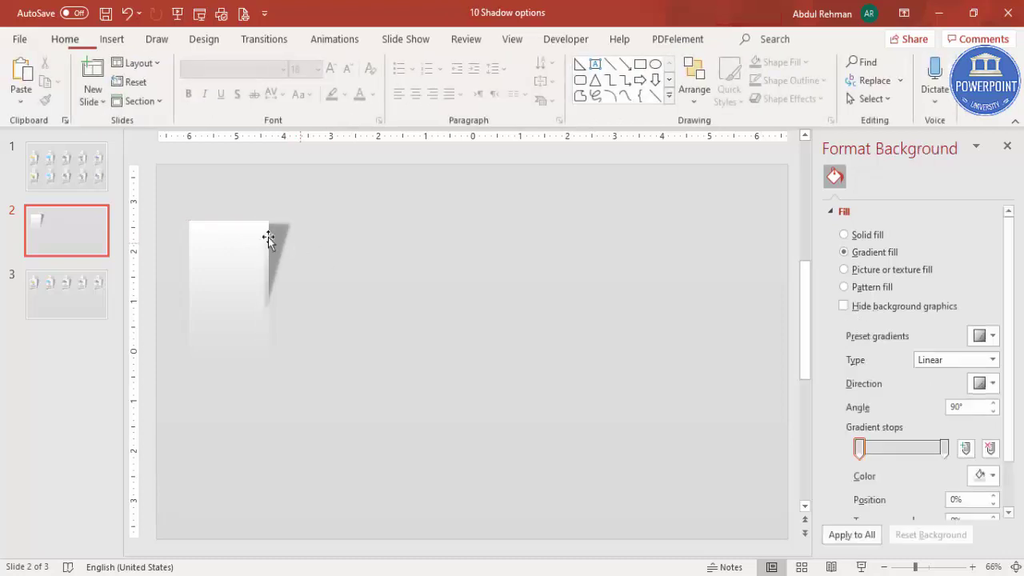
{"action": "left_click", "coordinate": [274, 262]}
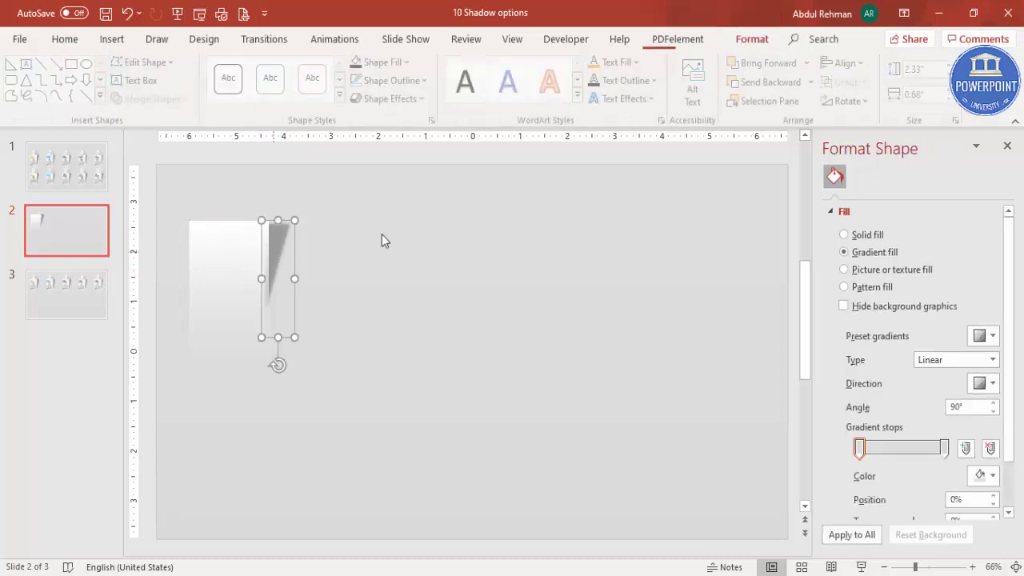
{"action": "left_click", "coordinate": [220, 271]}
{"action": "left_click", "coordinate": [809, 64]}
{"action": "left_click", "coordinate": [772, 105]}
{"action": "left_click", "coordinate": [463, 229]}
Align the shadow triangle with the card's top and lengthen the white card downward
{"action": "left_click", "coordinate": [294, 238]}
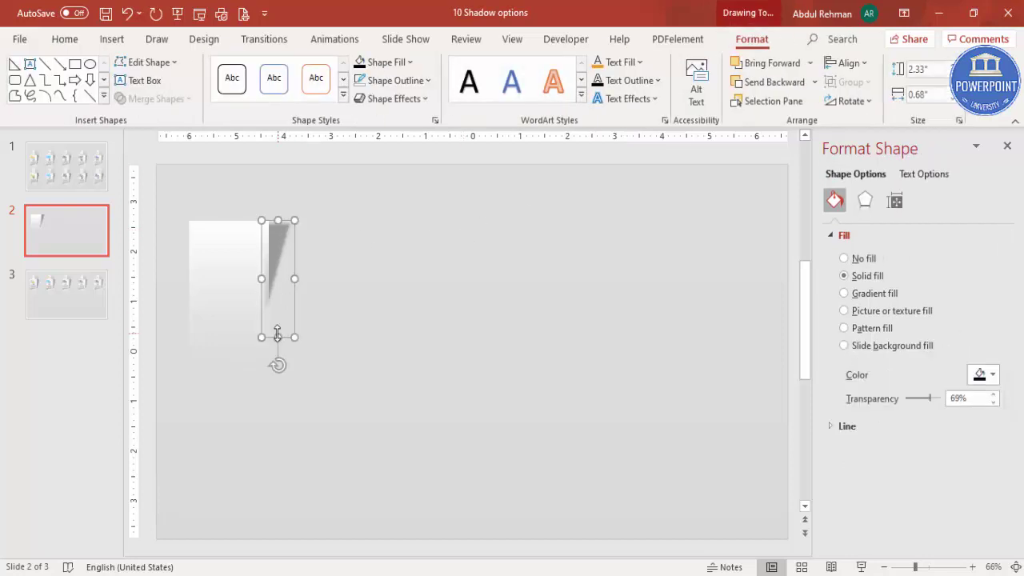
{"action": "left_click_drag", "start_coordinate": [277, 315], "coordinate": [284, 285]}
{"action": "left_click", "coordinate": [366, 244]}
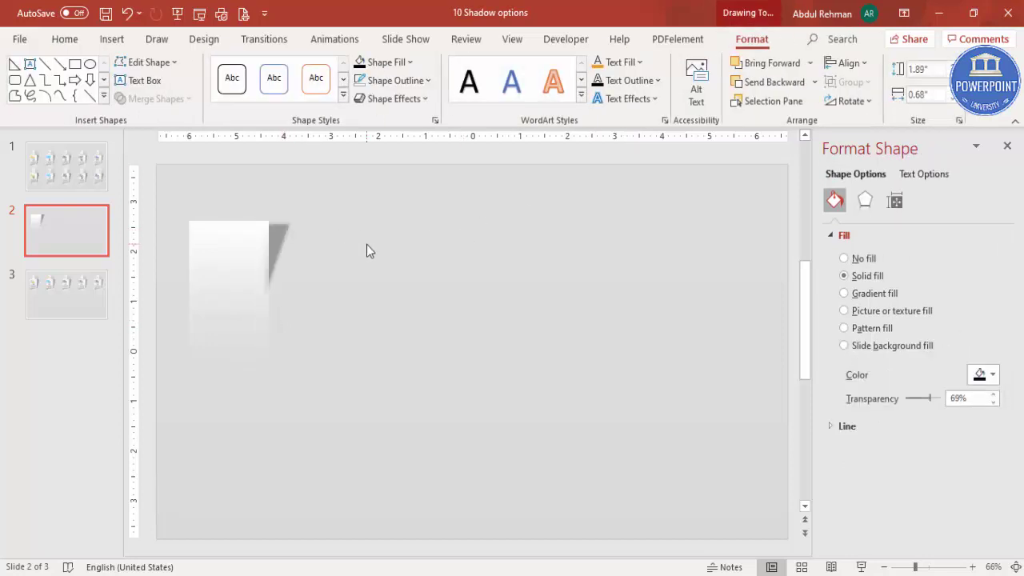
{"action": "left_click", "coordinate": [284, 244]}
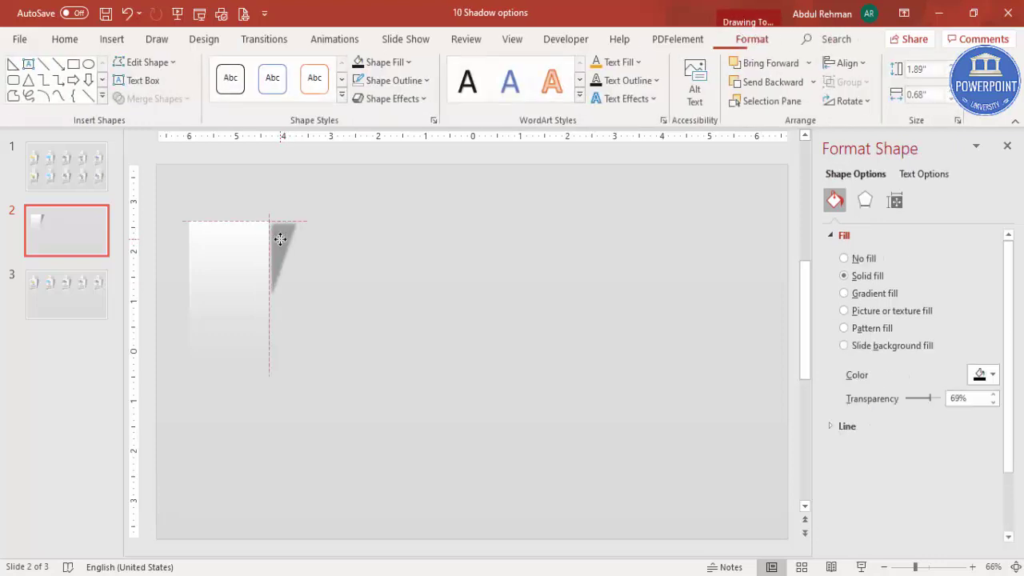
{"action": "left_click_drag", "start_coordinate": [280, 235], "coordinate": [278, 236]}
{"action": "left_click", "coordinate": [224, 280]}
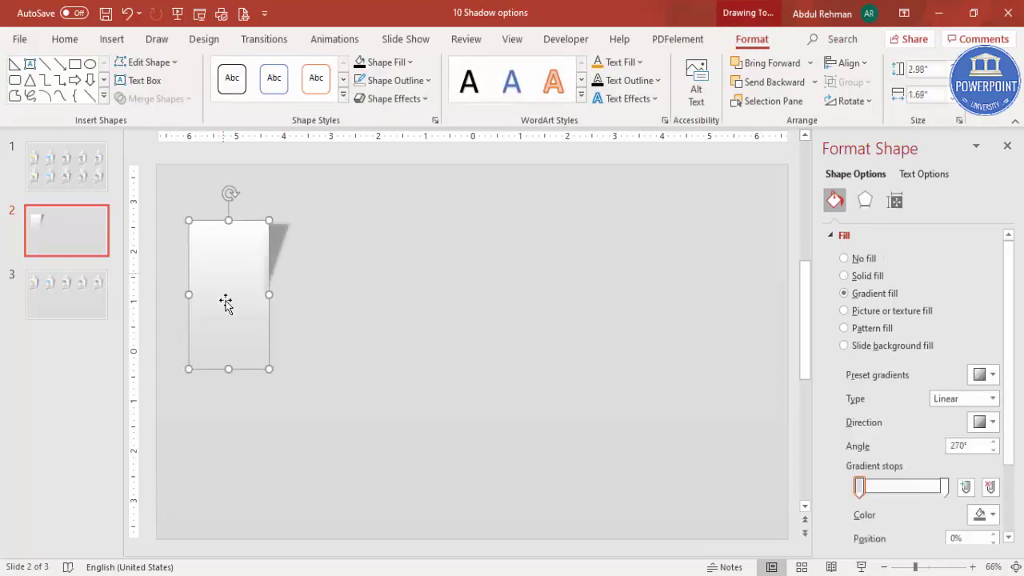
{"action": "left_click_drag", "start_coordinate": [226, 370], "coordinate": [226, 388]}
{"action": "left_click", "coordinate": [328, 287]}
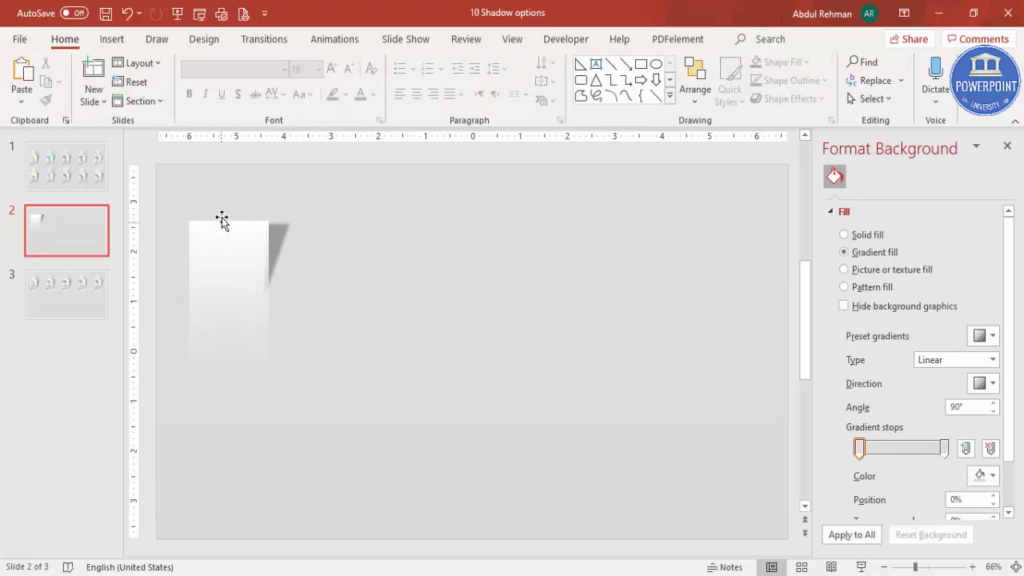
{"action": "left_click", "coordinate": [128, 41]}
Add a text box containing the number 1
{"action": "left_click", "coordinate": [596, 84]}
{"action": "left_click_drag", "start_coordinate": [498, 205], "coordinate": [569, 235]}
{"action": "type", "text": "1"}
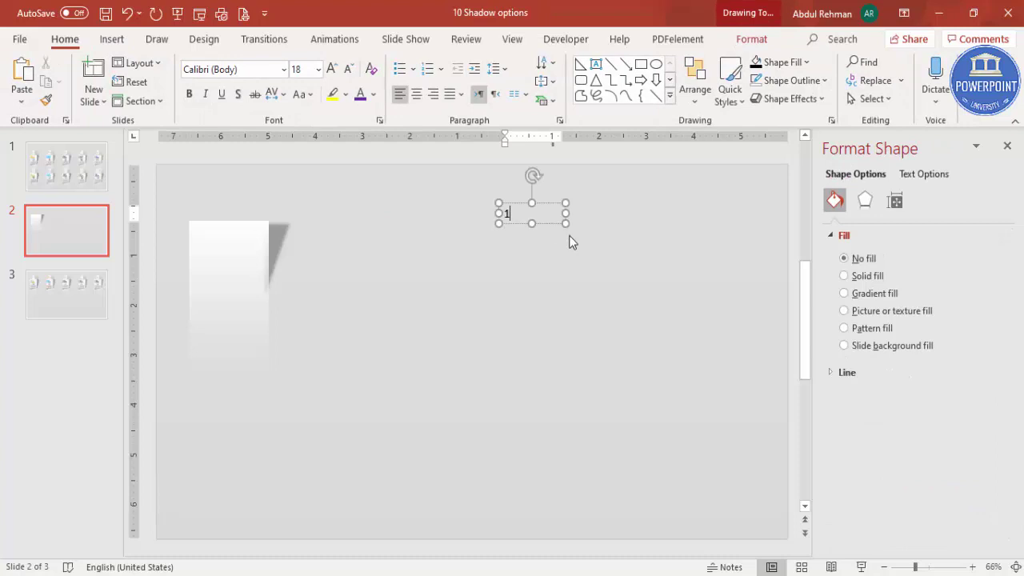
{"action": "left_click", "coordinate": [550, 203]}
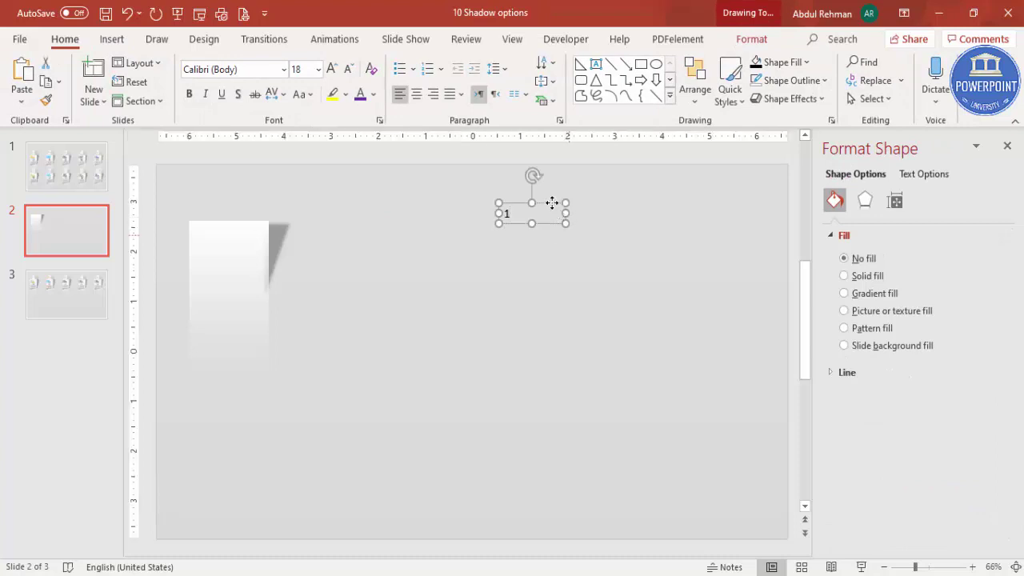
Format the 1 as white, bold, 96 pt text
{"action": "left_click", "coordinate": [373, 94]}
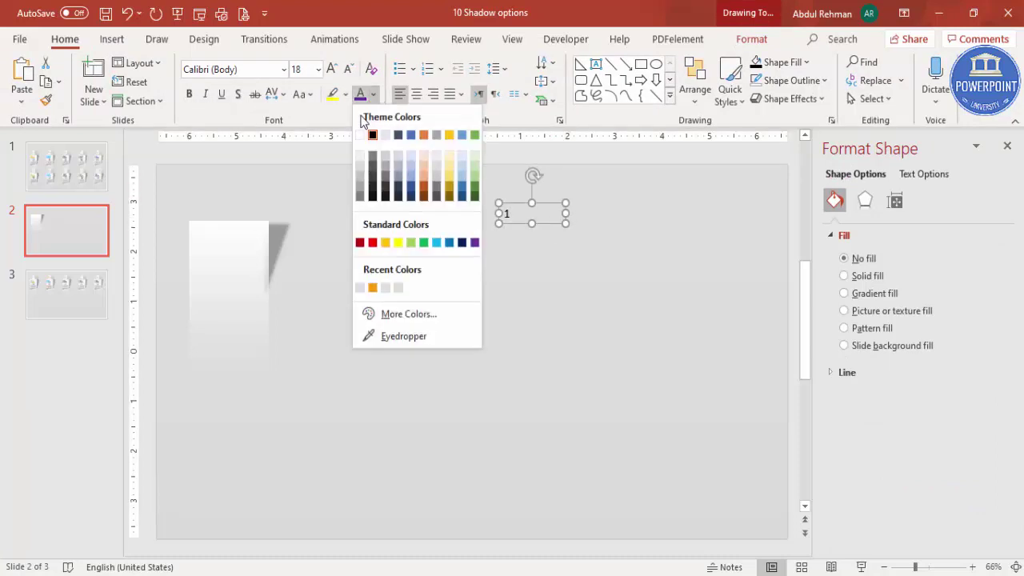
{"action": "left_click", "coordinate": [360, 135]}
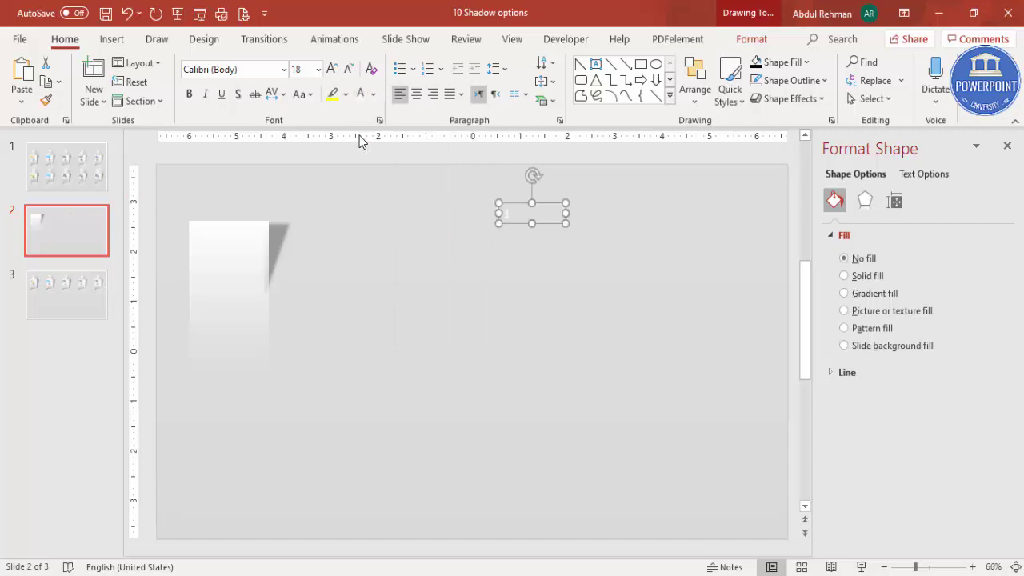
{"action": "left_click", "coordinate": [190, 94]}
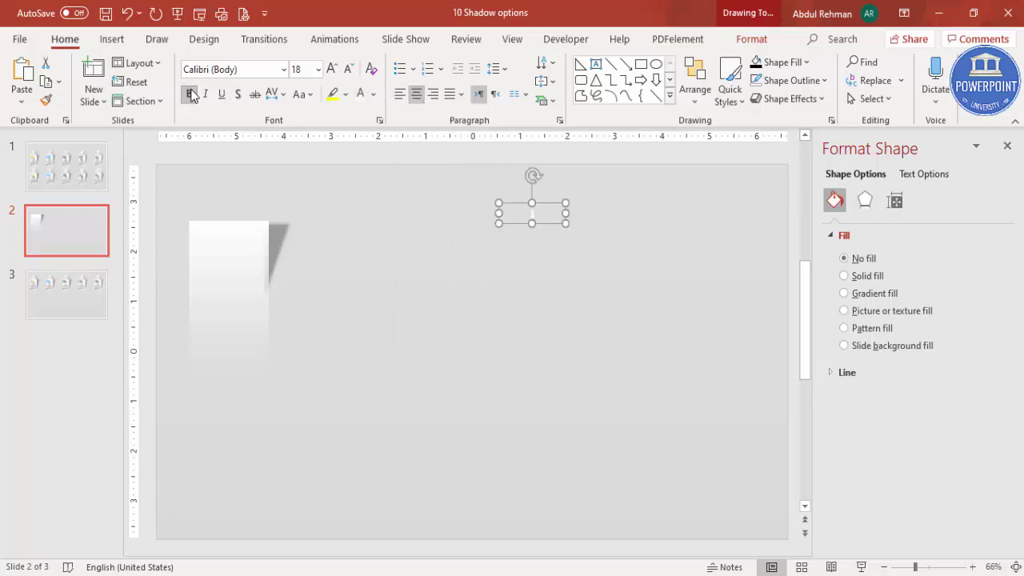
{"action": "left_click", "coordinate": [332, 69]}
{"action": "left_click", "coordinate": [332, 68]}
{"action": "left_click", "coordinate": [332, 69]}
{"action": "left_click", "coordinate": [332, 68]}
{"action": "left_click", "coordinate": [332, 68]}
{"action": "left_click", "coordinate": [332, 69]}
{"action": "left_click", "coordinate": [332, 69]}
{"action": "left_click", "coordinate": [331, 69]}
{"action": "left_click", "coordinate": [332, 69]}
{"action": "left_click", "coordinate": [331, 69]}
{"action": "left_click", "coordinate": [332, 68]}
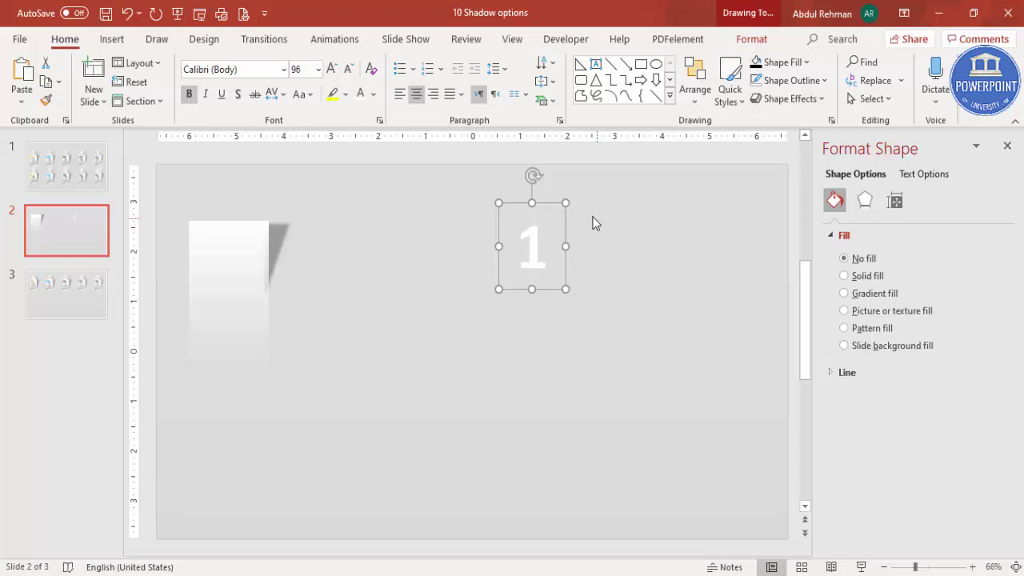
Position the number 1 at the top edge of the white card
{"action": "left_click_drag", "start_coordinate": [546, 205], "coordinate": [239, 153]}
{"action": "key", "text": "ctrl+z"}
{"action": "key", "text": "ctrl+z"}
{"action": "key", "text": "ctrl+z"}
{"action": "key", "text": "ctrl+z"}
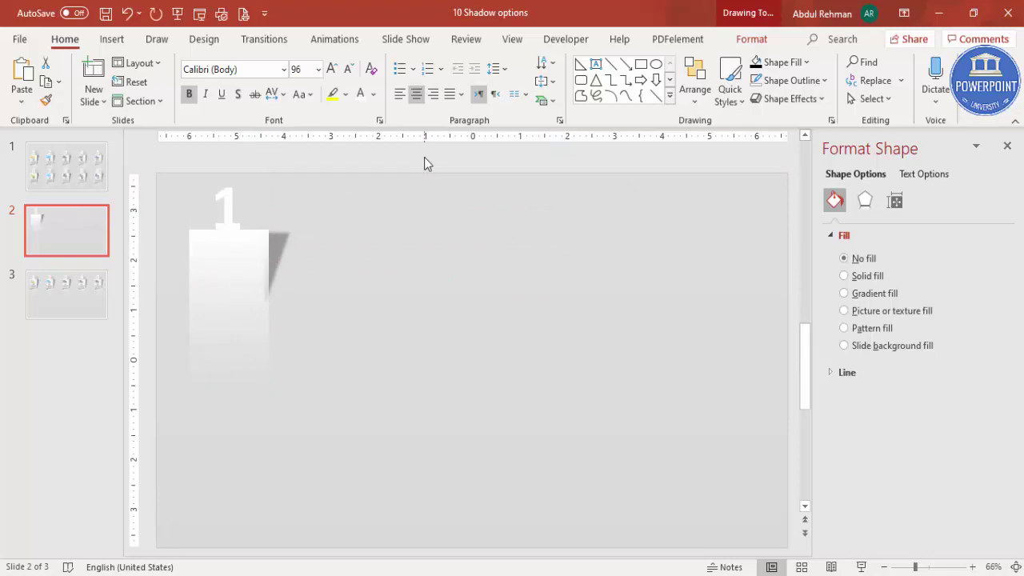
{"action": "left_click", "coordinate": [424, 157]}
Draw an oval with no outline beside the number 1
{"action": "left_click", "coordinate": [112, 38]}
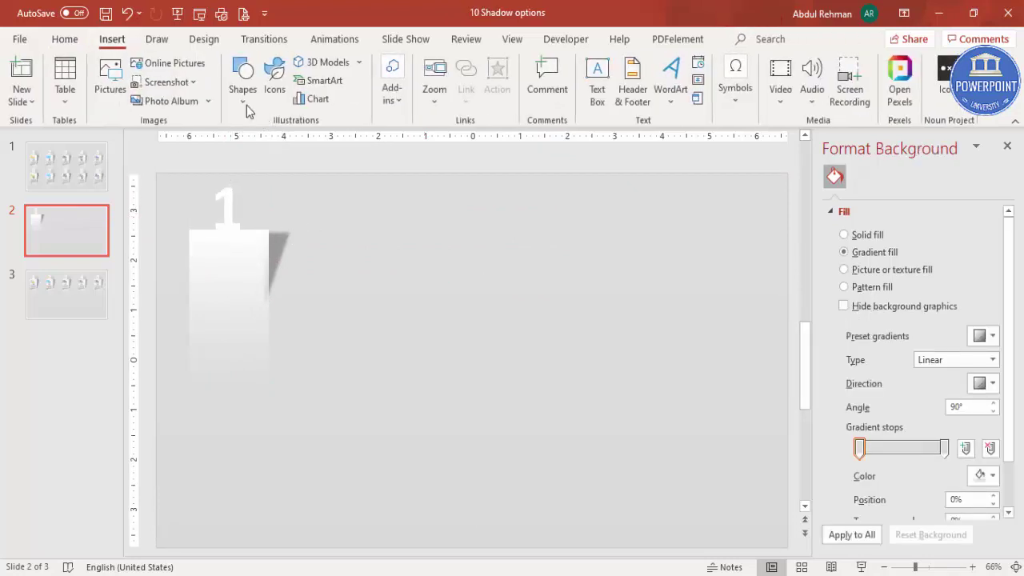
{"action": "left_click", "coordinate": [241, 80]}
{"action": "left_click", "coordinate": [251, 297]}
{"action": "left_click_drag", "start_coordinate": [278, 181], "coordinate": [345, 239]}
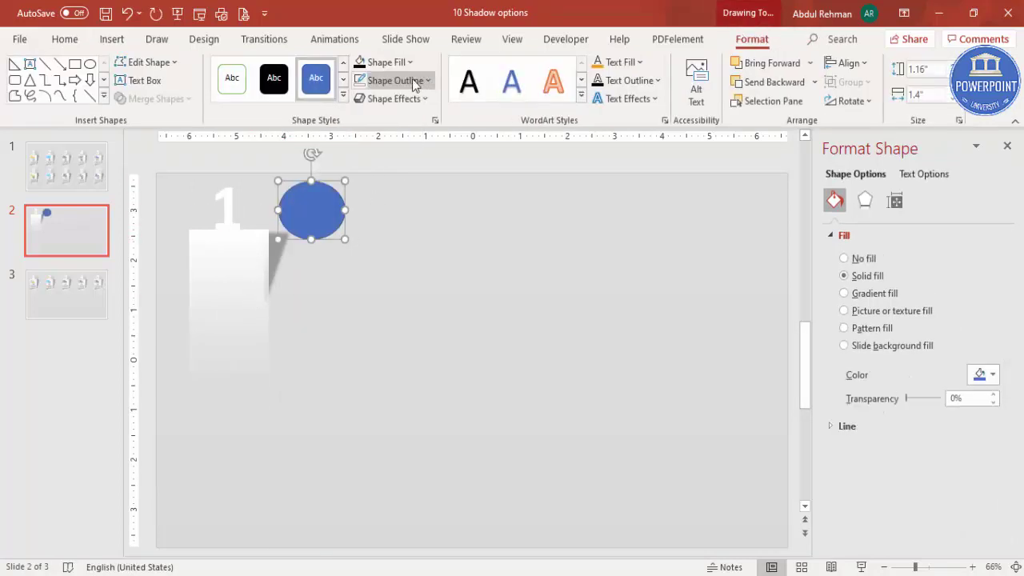
{"action": "left_click", "coordinate": [415, 83]}
{"action": "left_click", "coordinate": [397, 299]}
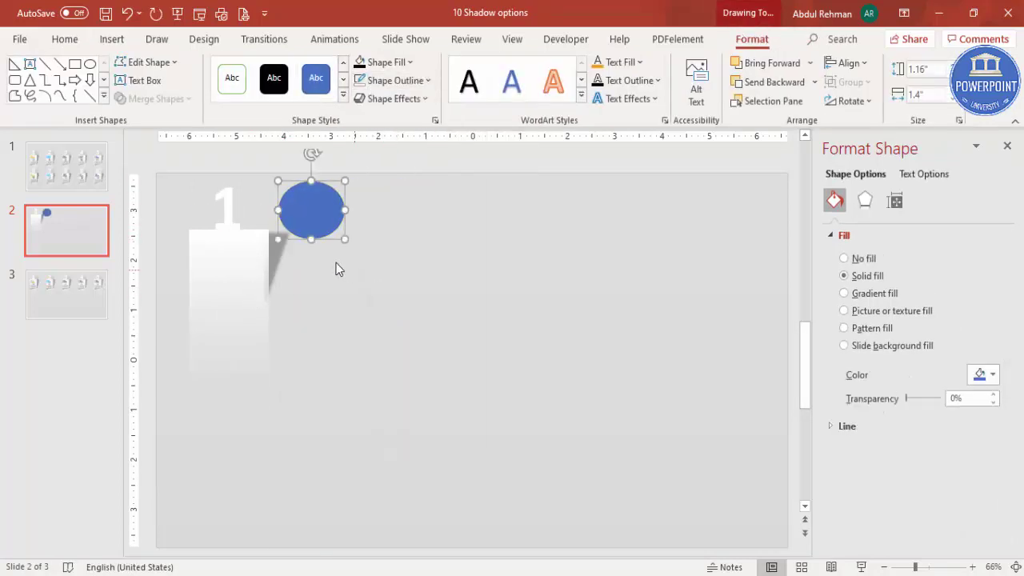
Copy the shadow triangle's grey formatting to the oval, then raise its transparency and soft edges to 17 pt
{"action": "left_click", "coordinate": [279, 254]}
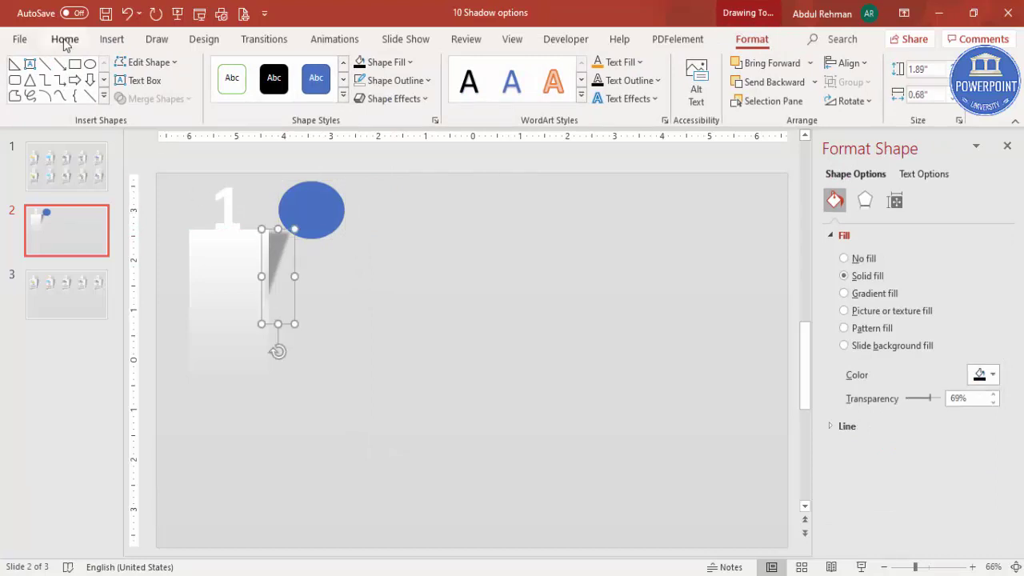
{"action": "left_click", "coordinate": [65, 40]}
{"action": "left_click", "coordinate": [44, 103]}
{"action": "left_click", "coordinate": [313, 210]}
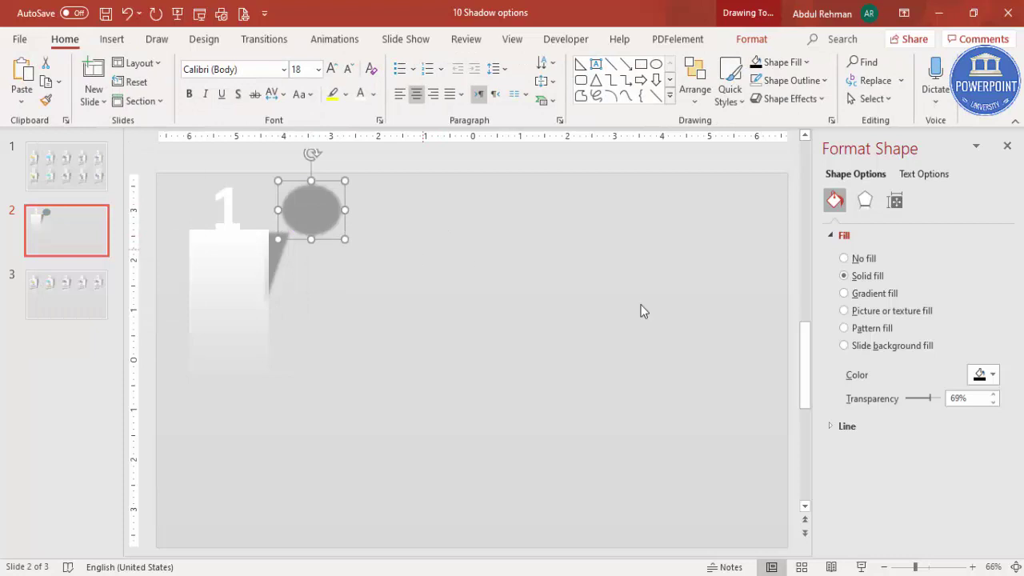
{"action": "left_click_drag", "start_coordinate": [930, 399], "coordinate": [934, 399]}
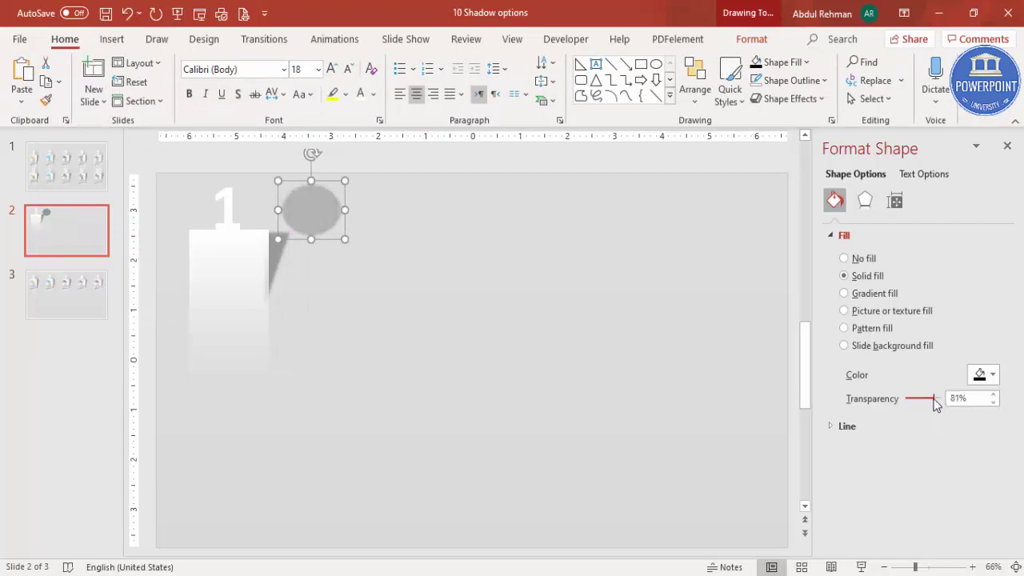
{"action": "left_click", "coordinate": [866, 204]}
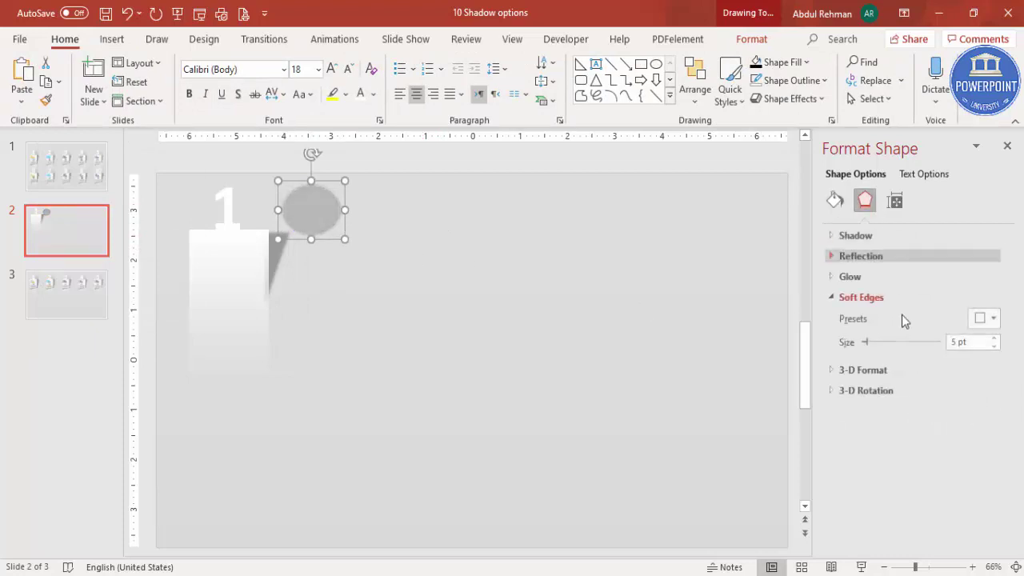
{"action": "left_click", "coordinate": [993, 337]}
{"action": "left_click", "coordinate": [992, 337]}
{"action": "left_click", "coordinate": [992, 338]}
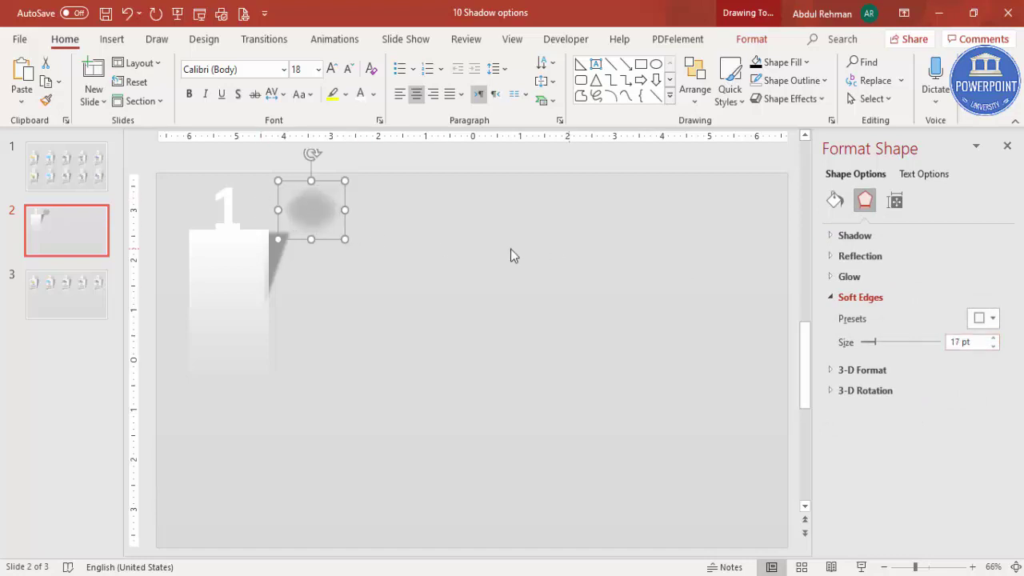
Move the blurred oval over the number 1 and send it one layer back
{"action": "left_click_drag", "start_coordinate": [318, 212], "coordinate": [254, 212]}
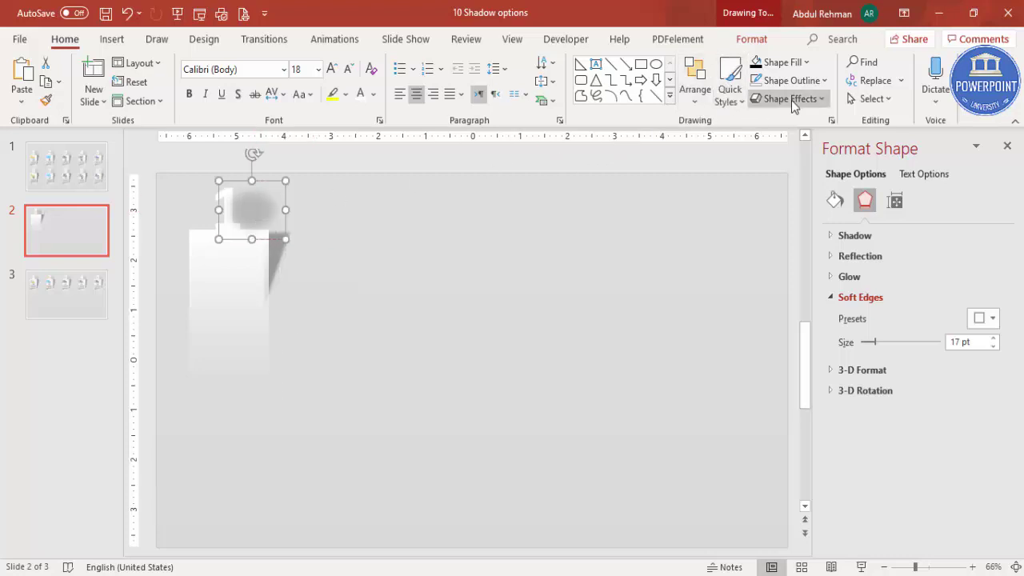
{"action": "left_click", "coordinate": [764, 38]}
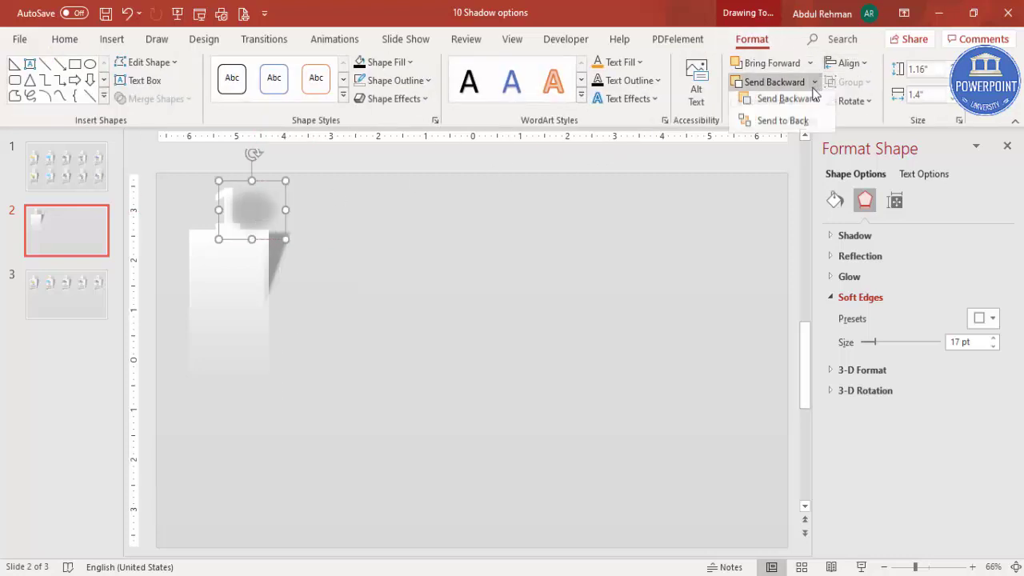
{"action": "left_click", "coordinate": [423, 255]}
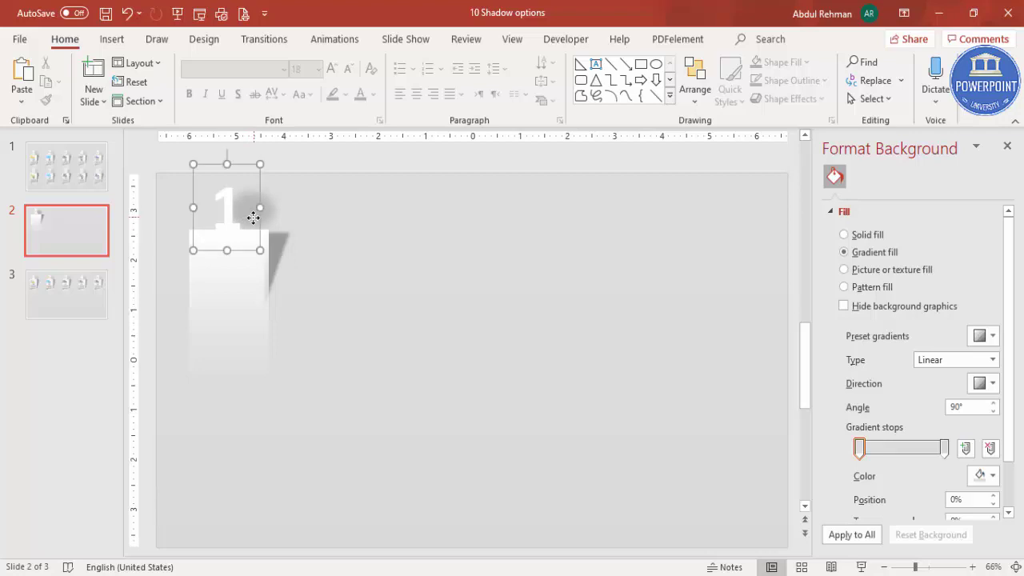
{"action": "left_click", "coordinate": [252, 216]}
{"action": "left_click", "coordinate": [269, 210]}
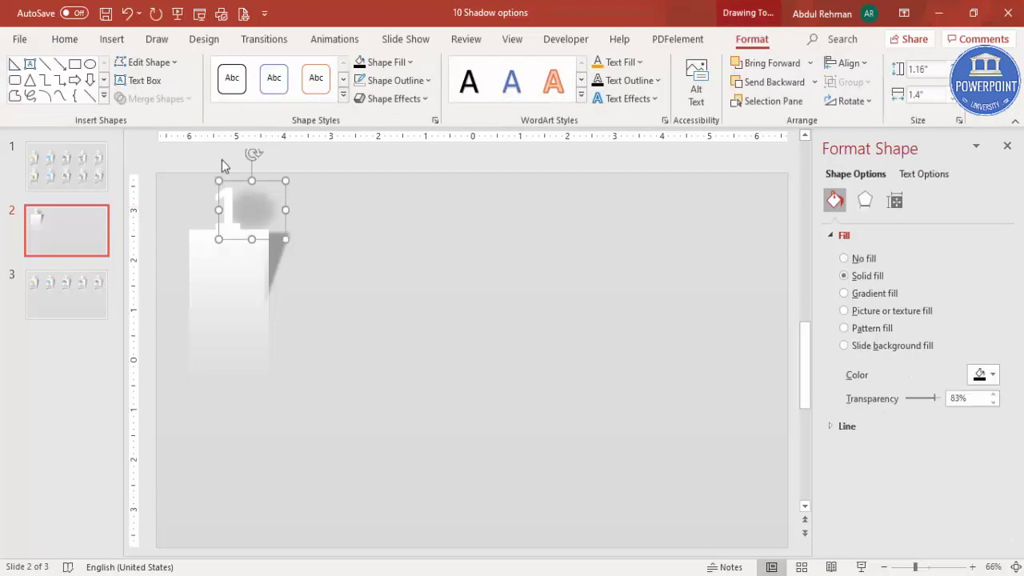
Change the blurred oval into a rectangle and nudge it behind the number 1
{"action": "left_click", "coordinate": [147, 62]}
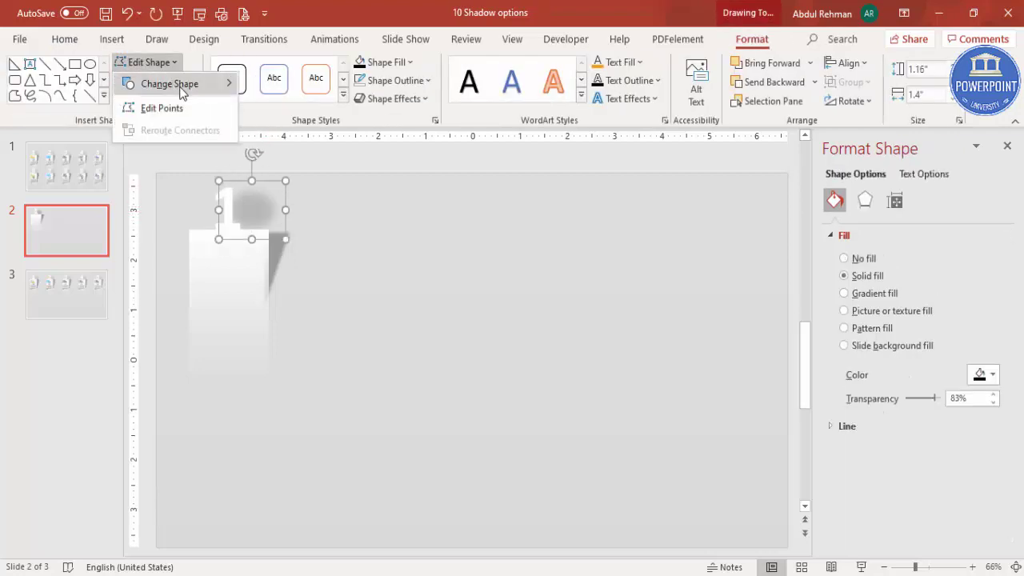
{"action": "mouse_move", "coordinate": [192, 88]}
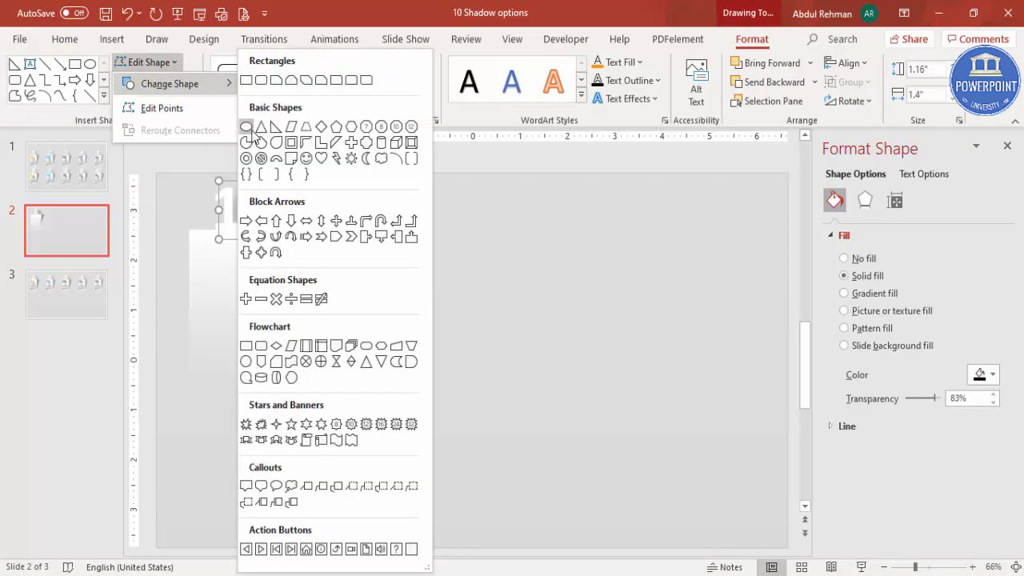
{"action": "left_click", "coordinate": [246, 80]}
{"action": "left_click_drag", "start_coordinate": [270, 215], "coordinate": [271, 213]}
{"action": "left_click", "coordinate": [338, 239]}
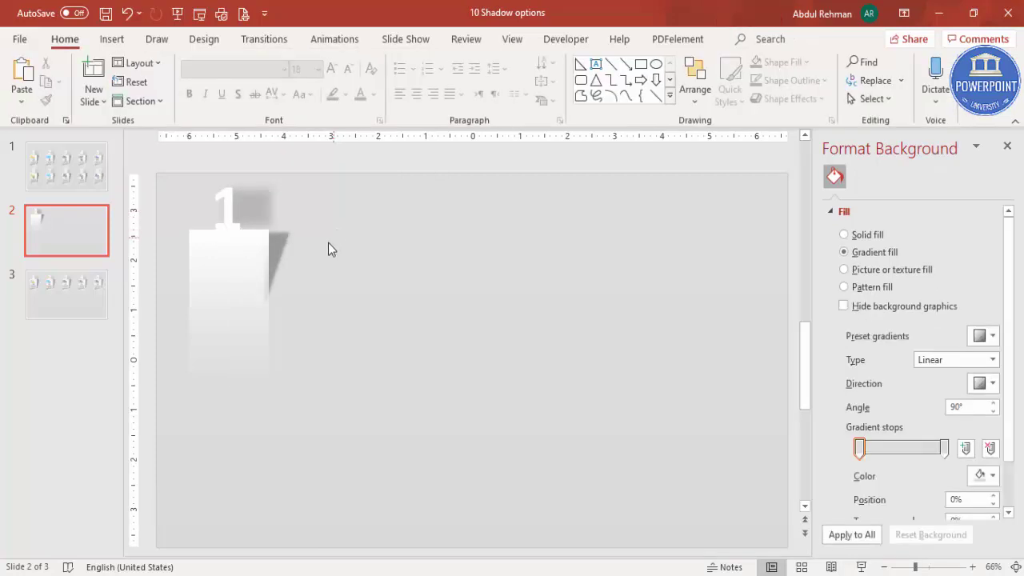
{"action": "left_click", "coordinate": [253, 229]}
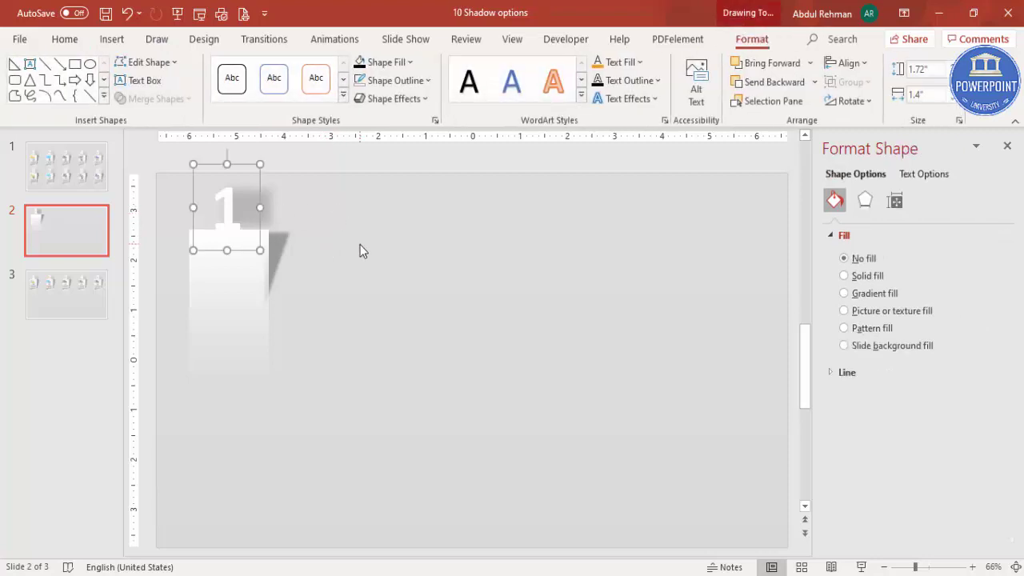
{"action": "left_click", "coordinate": [360, 251]}
Insert a text box reading 'FIRST' and 'OPTION' on two lines
{"action": "left_click", "coordinate": [112, 38]}
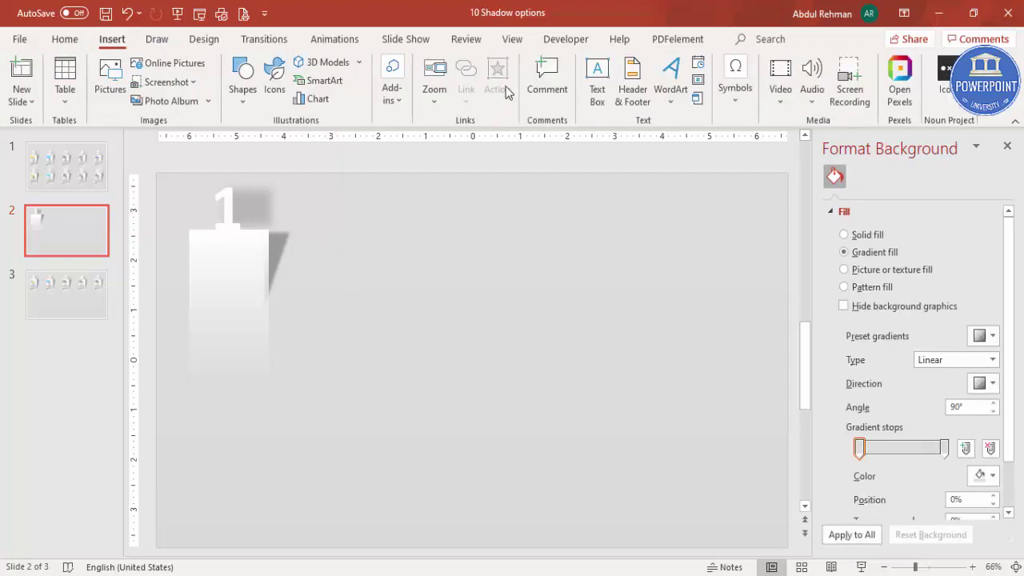
{"action": "left_click", "coordinate": [596, 80]}
{"action": "left_click_drag", "start_coordinate": [463, 207], "coordinate": [557, 229]}
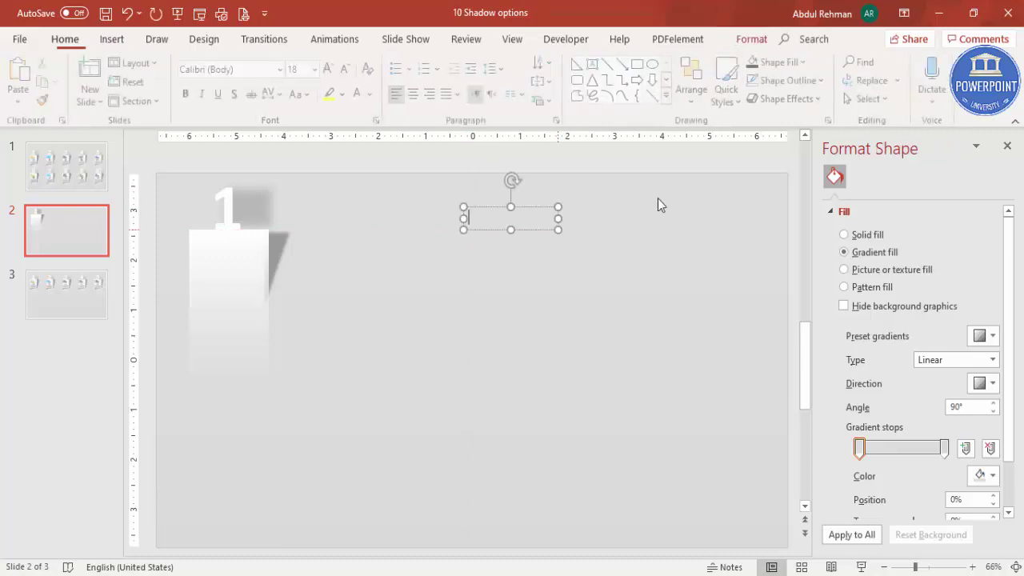
{"action": "type", "text": "F"}
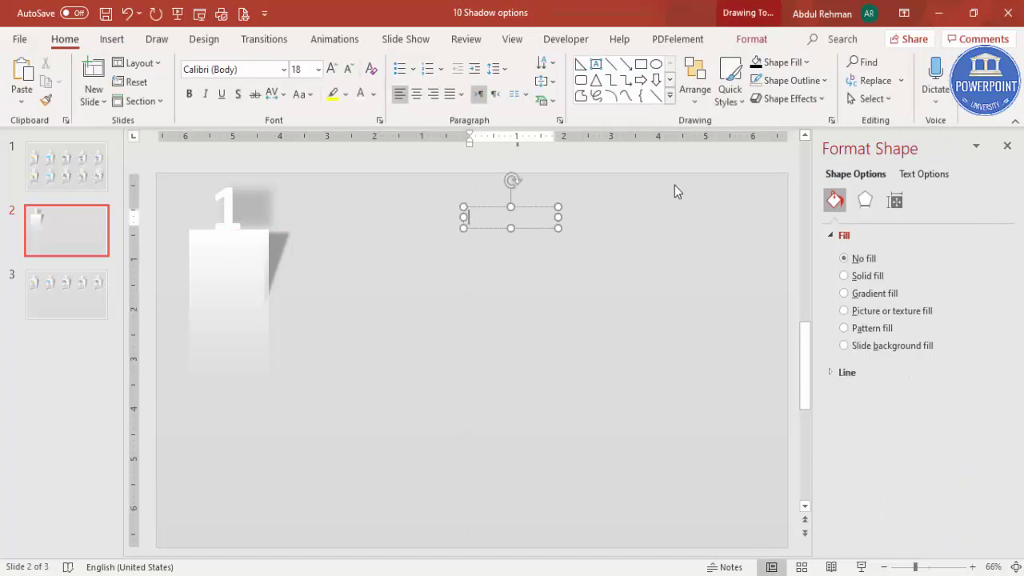
{"action": "type", "text": "IRST"}
{"action": "key", "text": "Return"}
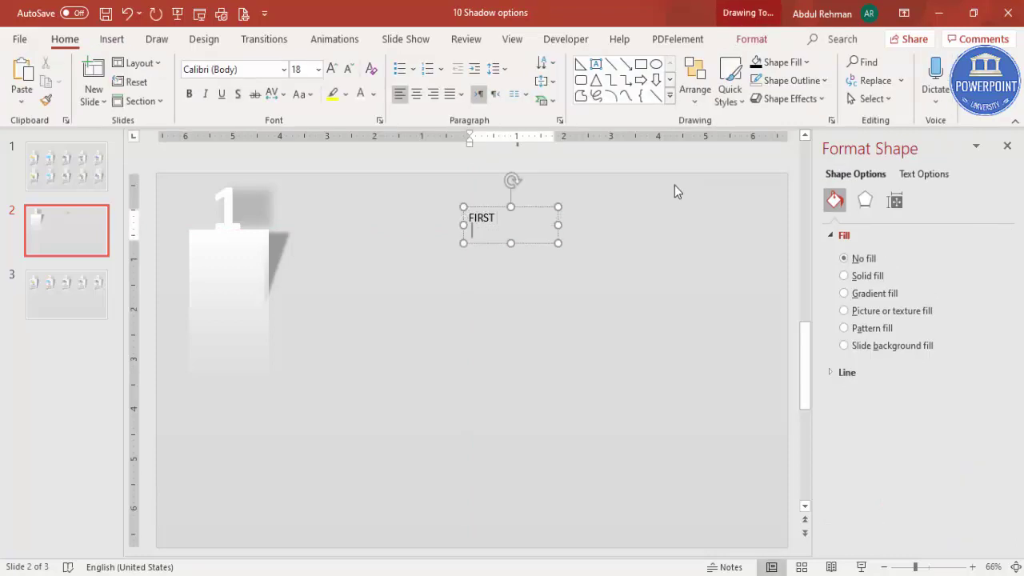
{"action": "type", "text": "OPTION"}
Move the title onto the white card and make it bold, 16 pt, dark red, narrower
{"action": "left_click", "coordinate": [542, 206]}
{"action": "left_click_drag", "start_coordinate": [542, 206], "coordinate": [271, 233]}
{"action": "left_click", "coordinate": [189, 93]}
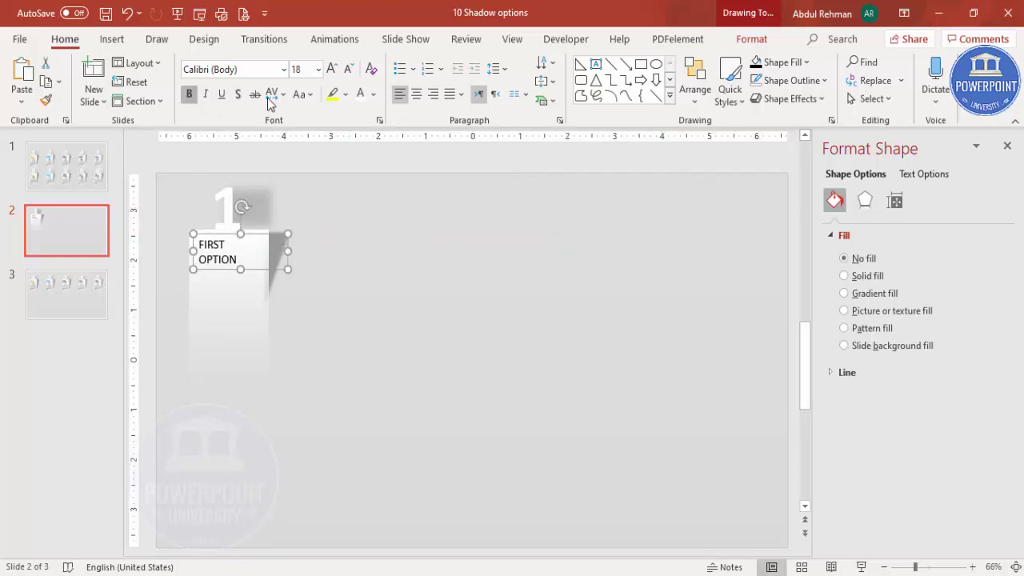
{"action": "left_click", "coordinate": [348, 69]}
{"action": "left_click", "coordinate": [373, 94]}
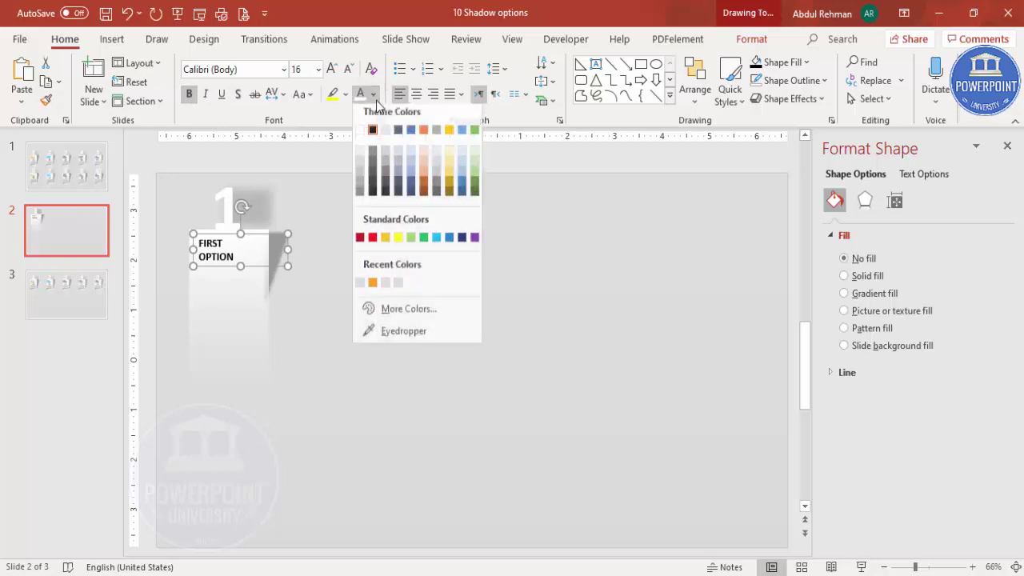
{"action": "left_click", "coordinate": [359, 239]}
{"action": "mouse_move", "coordinate": [286, 253]}
{"action": "left_mouse_down"}
{"action": "mouse_move", "coordinate": [258, 251]}
{"action": "mouse_move", "coordinate": [269, 253]}
{"action": "left_mouse_up"}
{"action": "left_click", "coordinate": [388, 289]}
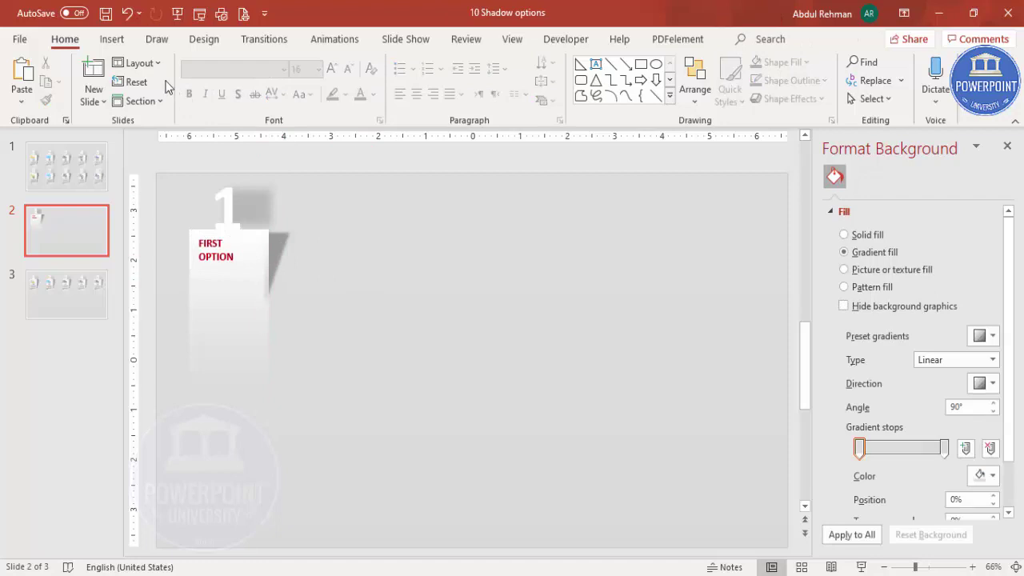
{"action": "left_click", "coordinate": [112, 39]}
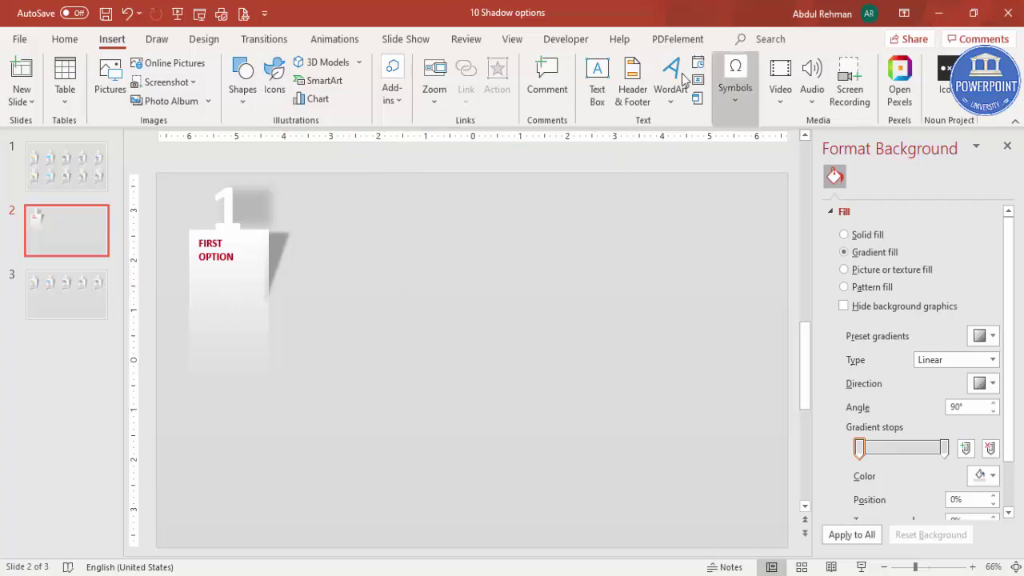
{"action": "left_click", "coordinate": [597, 79]}
Draw a text box and type 'Add your detail text here'
{"action": "left_click_drag", "start_coordinate": [441, 266], "coordinate": [565, 305]}
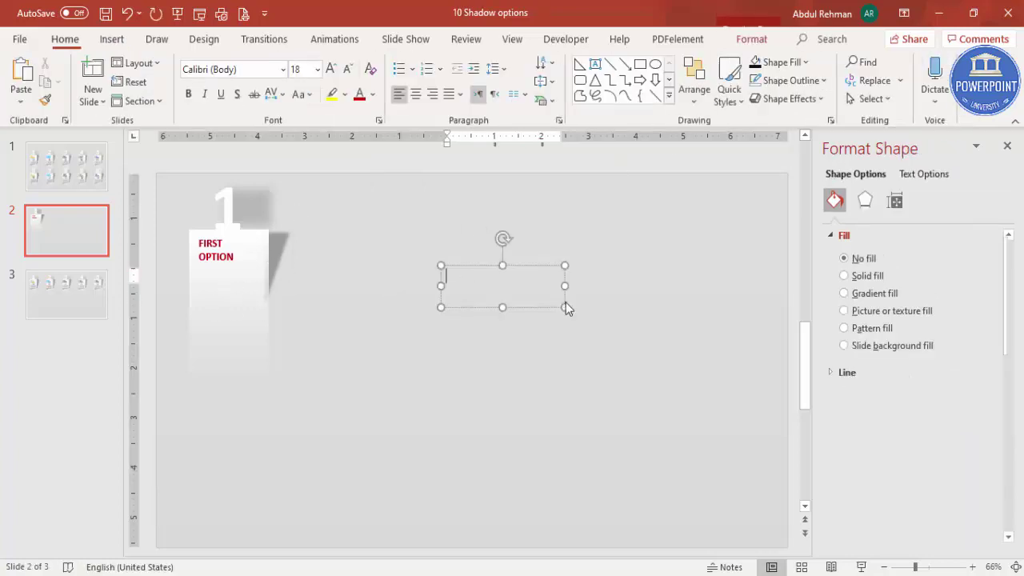
{"action": "type", "text": "Add "}
{"action": "type", "text": "yours"}
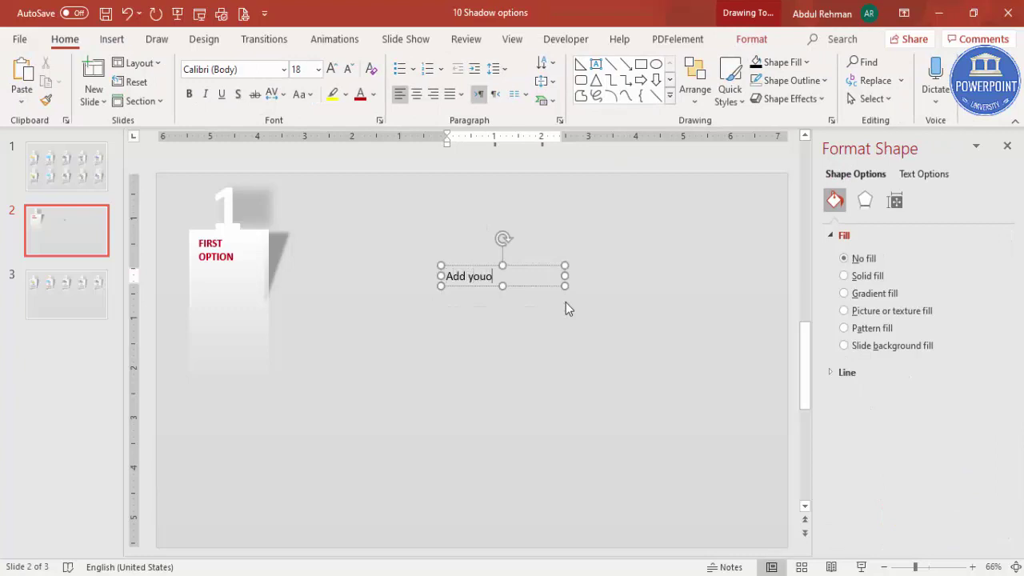
{"action": "key", "text": "BackSpace"}
{"action": "type", "text": "detail text here"}
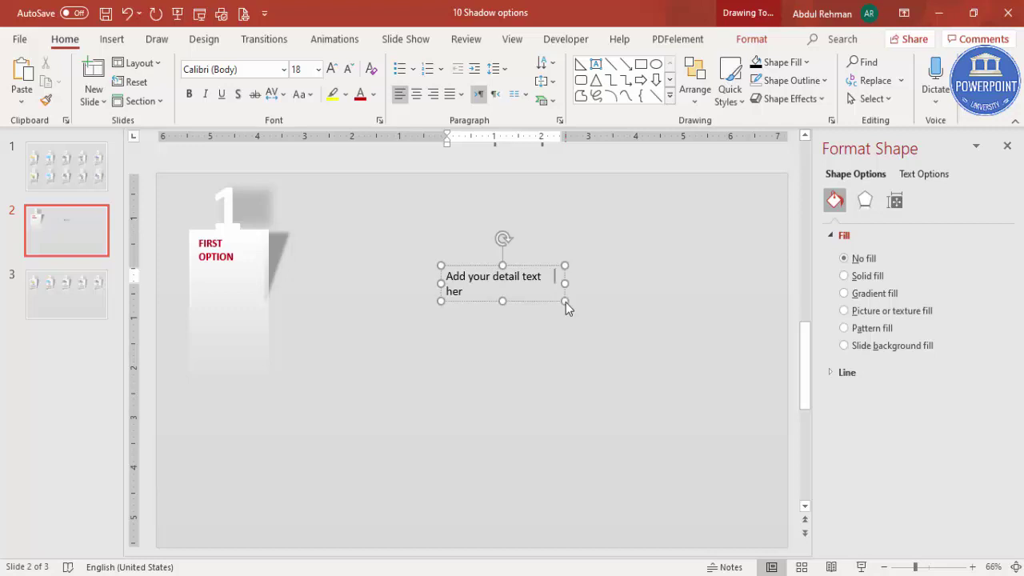
Place the detail text under the title at 12 pt, narrowed so it wraps
{"action": "left_click", "coordinate": [464, 264]}
{"action": "left_click_drag", "start_coordinate": [464, 265], "coordinate": [210, 280]}
{"action": "left_click", "coordinate": [348, 70]}
{"action": "left_click", "coordinate": [348, 70]}
{"action": "left_click", "coordinate": [348, 71]}
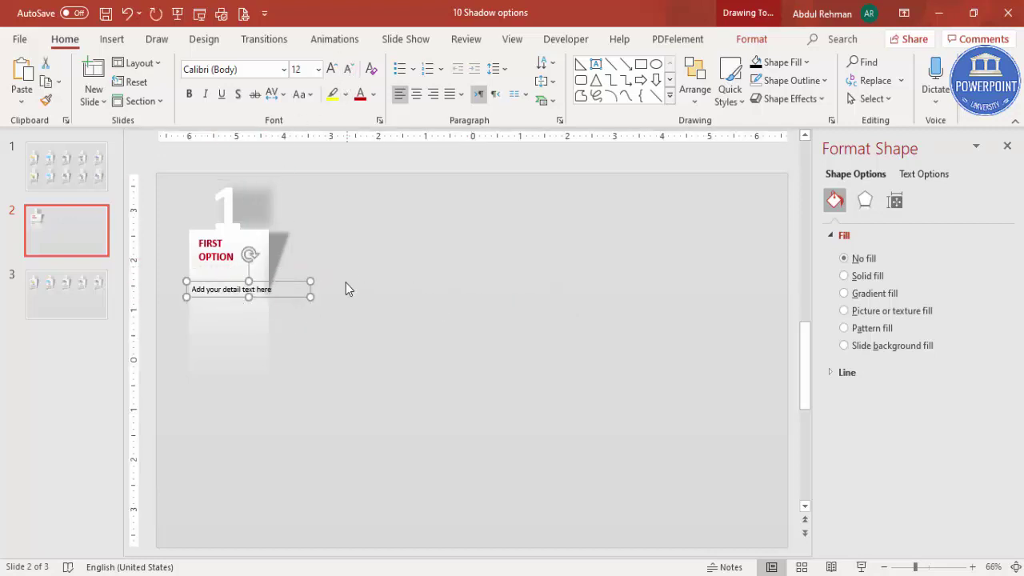
{"action": "left_click_drag", "start_coordinate": [310, 297], "coordinate": [246, 271]}
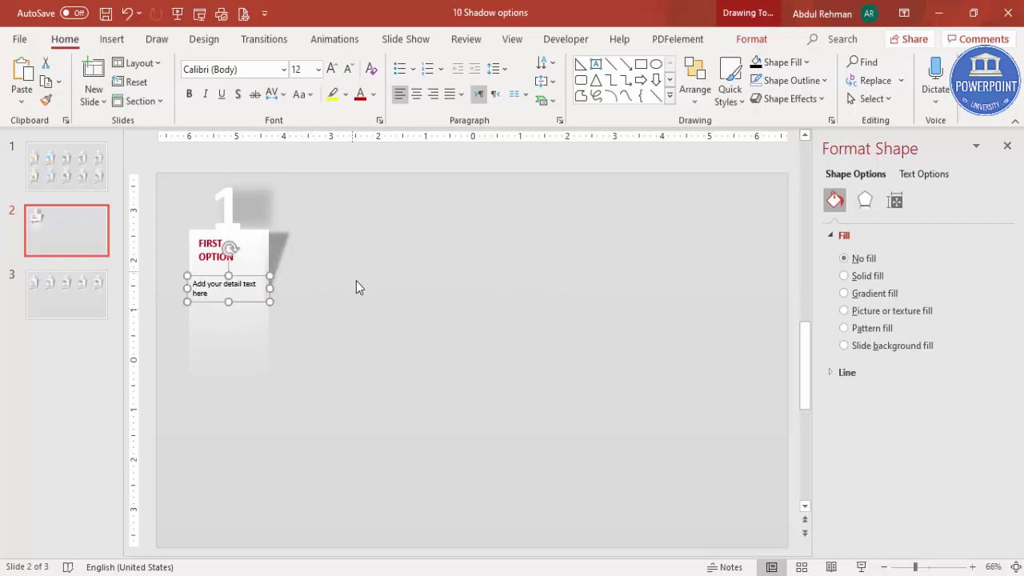
{"action": "left_click", "coordinate": [349, 295]}
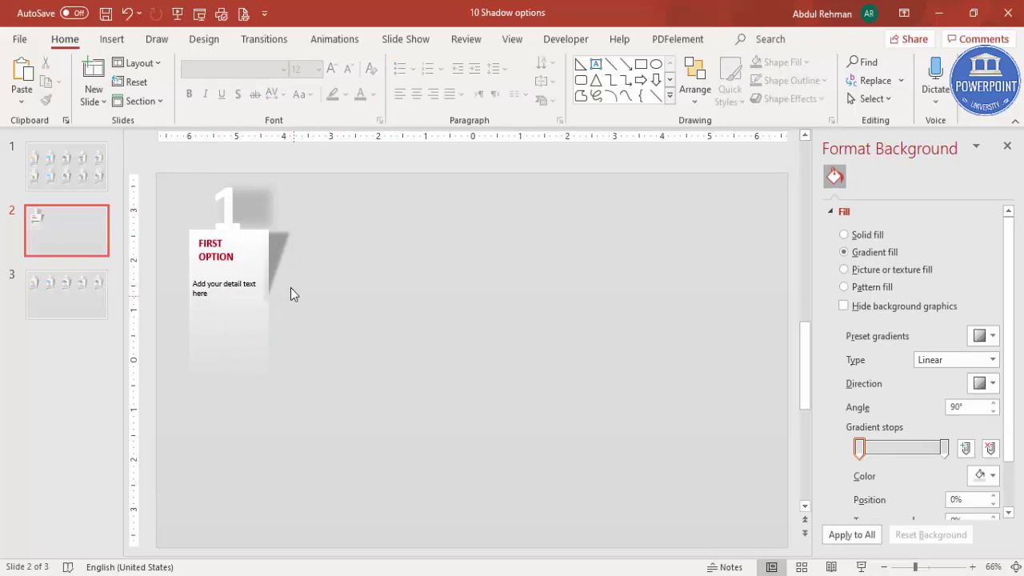
Group the first card's shapes and duplicate it into four cards across the slide
{"action": "left_click_drag", "start_coordinate": [365, 413], "coordinate": [171, 160]}
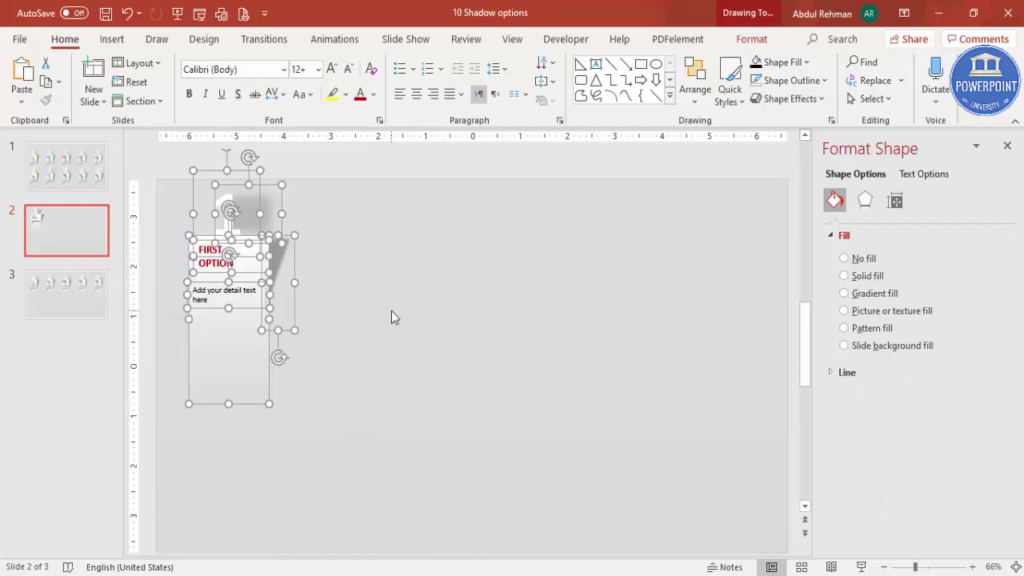
{"action": "key", "text": "ctrl+g"}
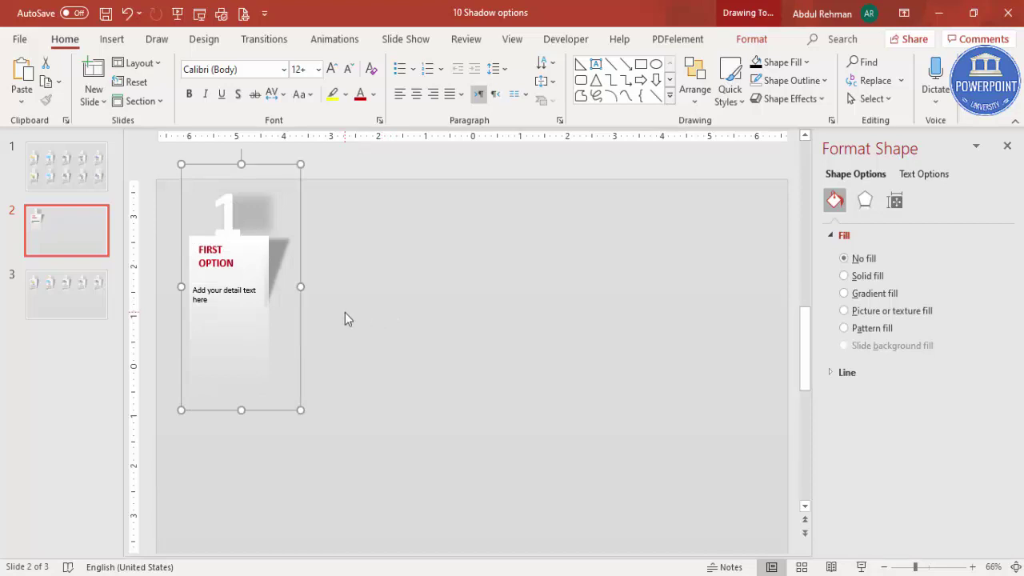
{"action": "key", "text": "ctrl+z"}
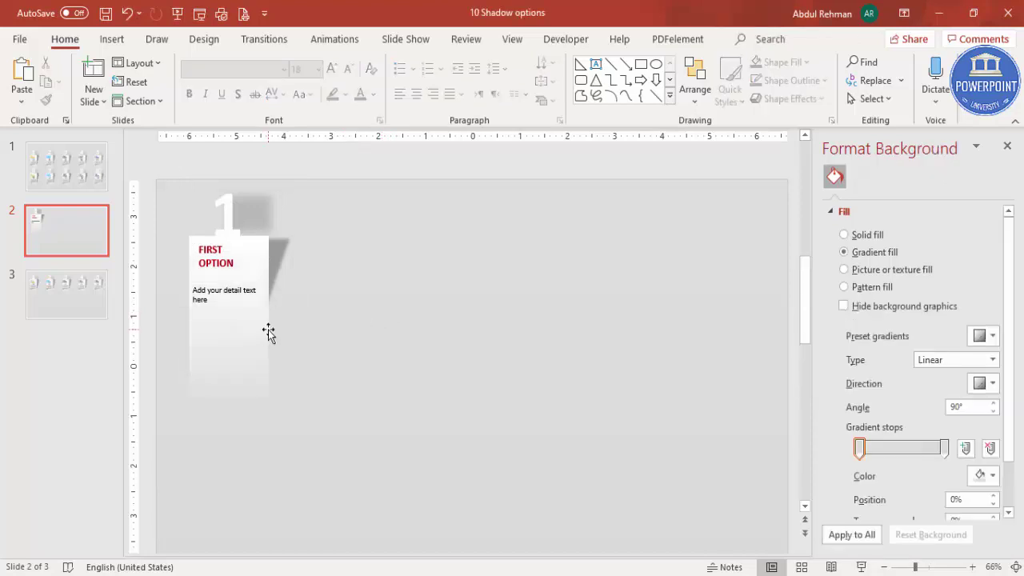
{"action": "left_click", "coordinate": [294, 328]}
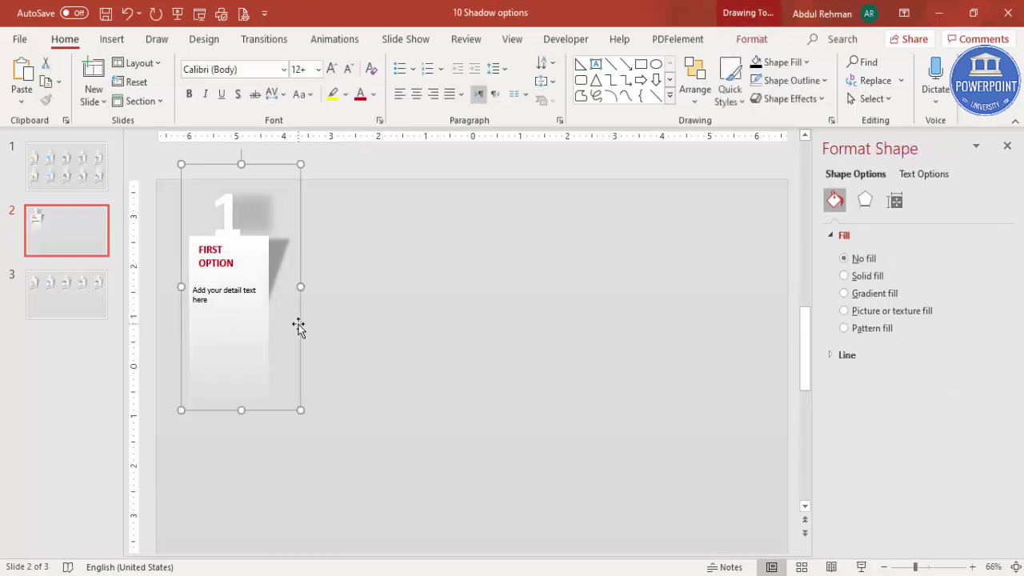
{"action": "left_click_drag", "start_coordinate": [298, 327], "coordinate": [438, 315]}
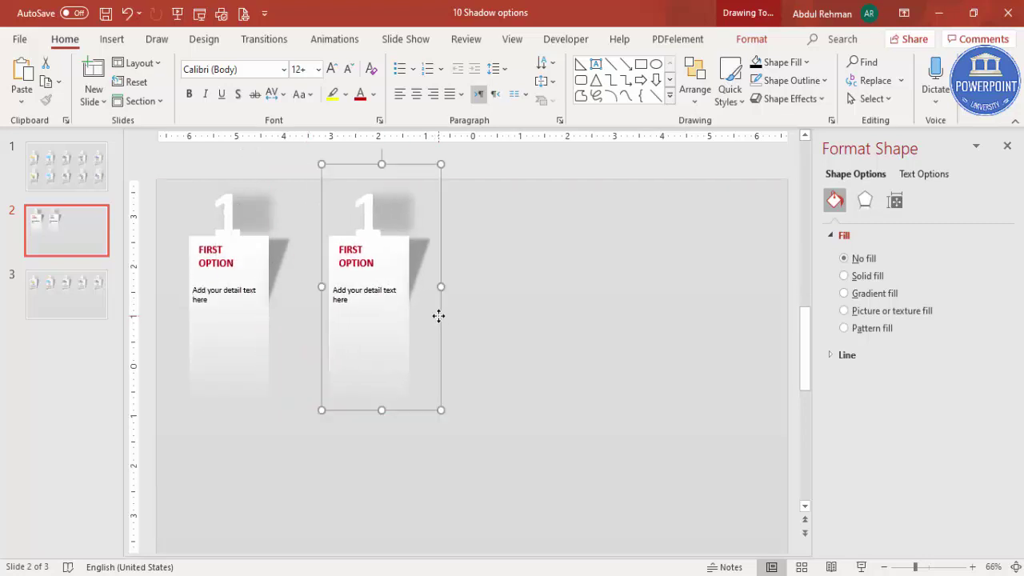
{"action": "key", "text": "ctrl+d"}
{"action": "key", "text": "ctrl+d"}
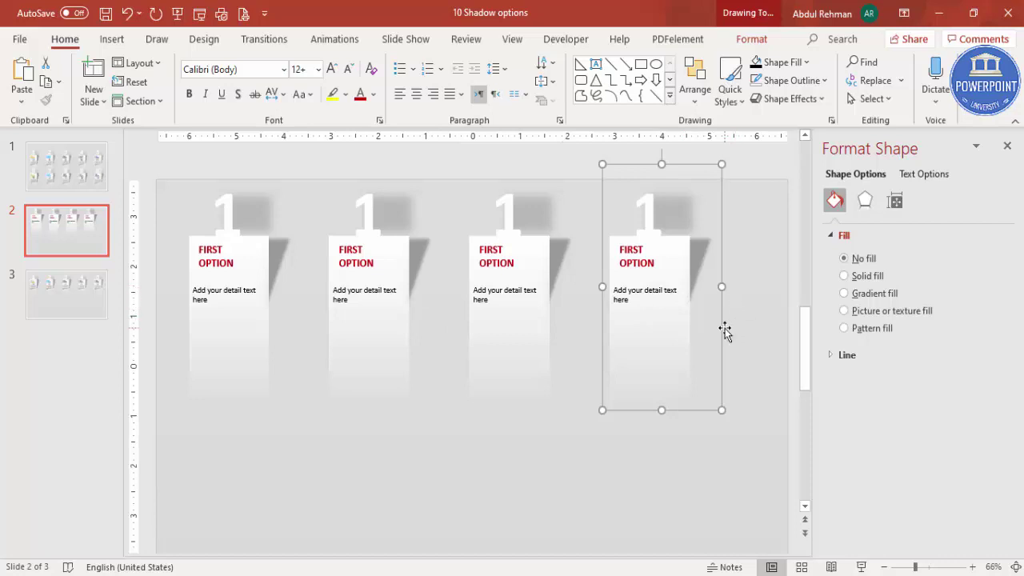
{"action": "left_click_drag", "start_coordinate": [721, 328], "coordinate": [767, 326]}
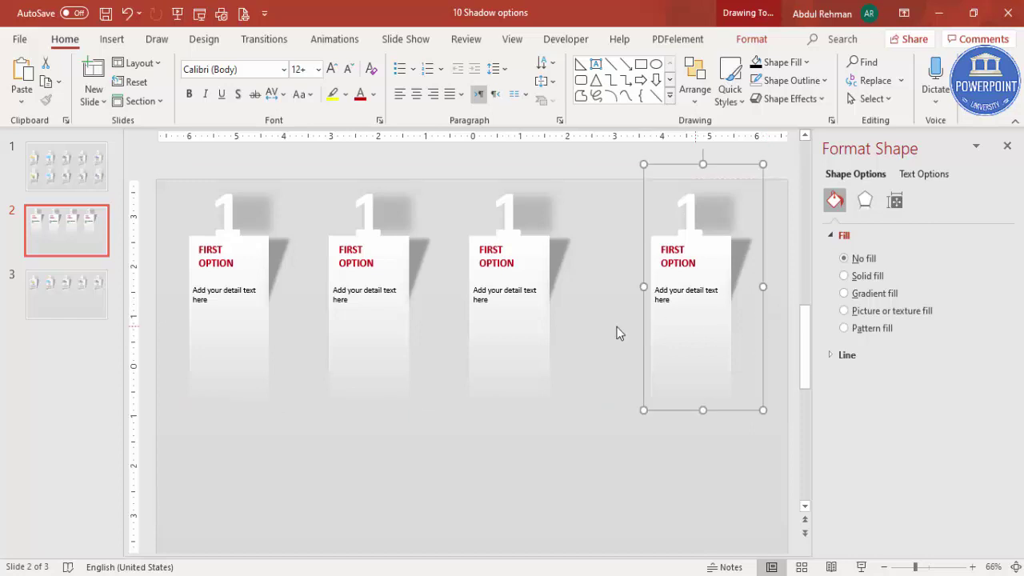
Select all four cards and distribute them horizontally
{"action": "left_click", "coordinate": [530, 323], "text": "shift"}
{"action": "left_click", "coordinate": [391, 324], "text": "shift"}
{"action": "left_click", "coordinate": [216, 330], "text": "shift"}
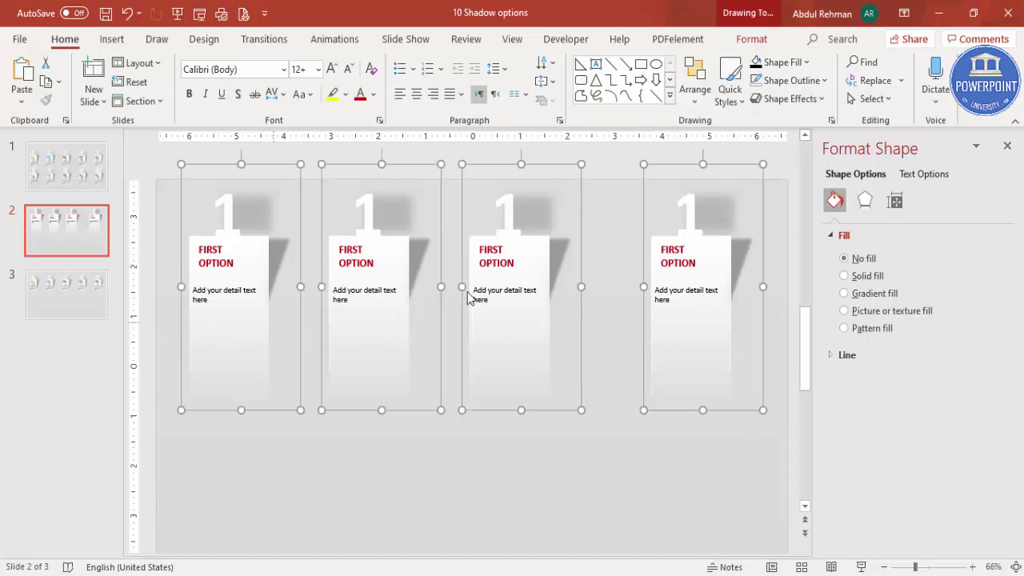
{"action": "left_click", "coordinate": [752, 41]}
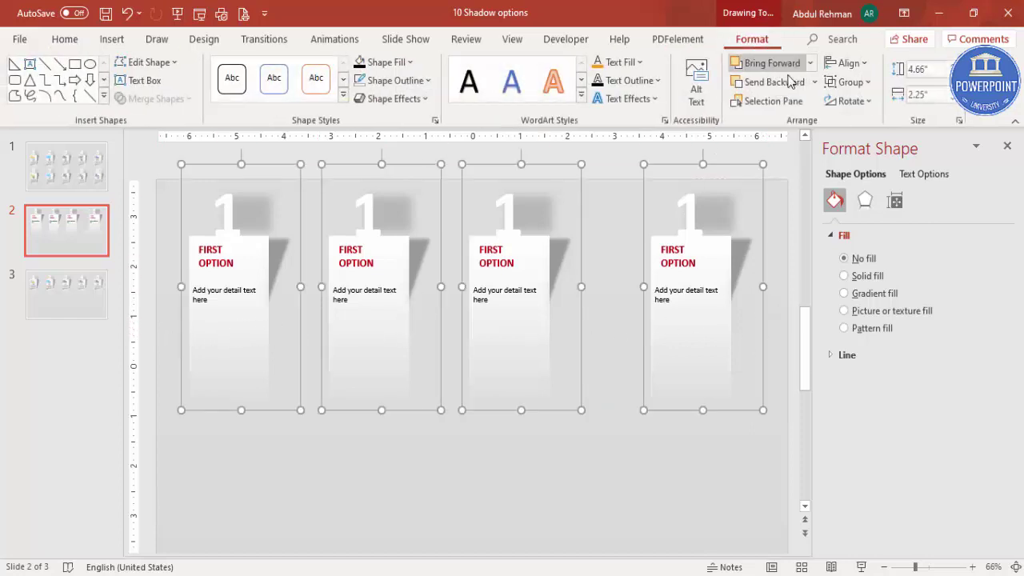
{"action": "left_click", "coordinate": [854, 63]}
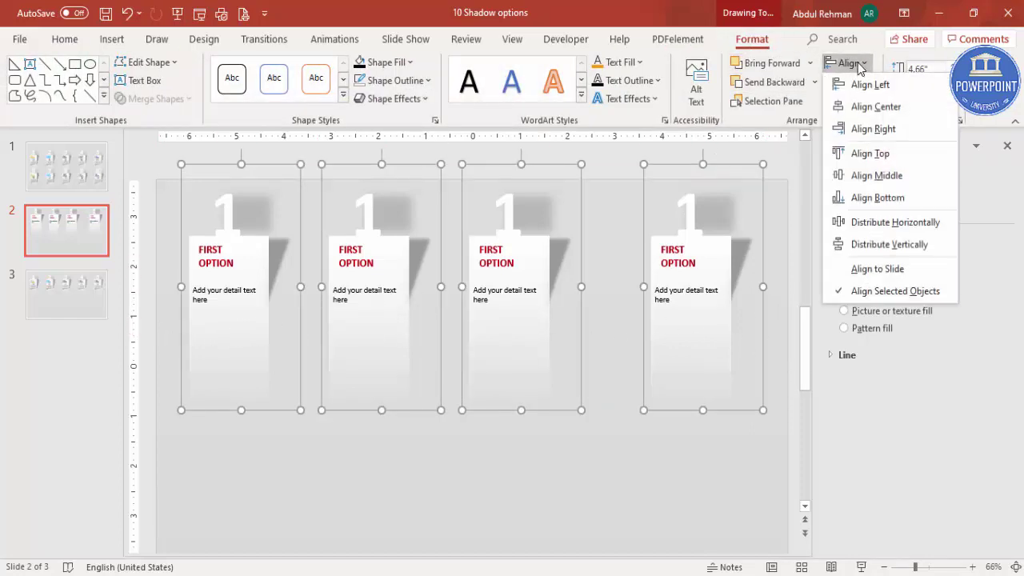
{"action": "left_click", "coordinate": [883, 222]}
{"action": "left_click", "coordinate": [440, 480]}
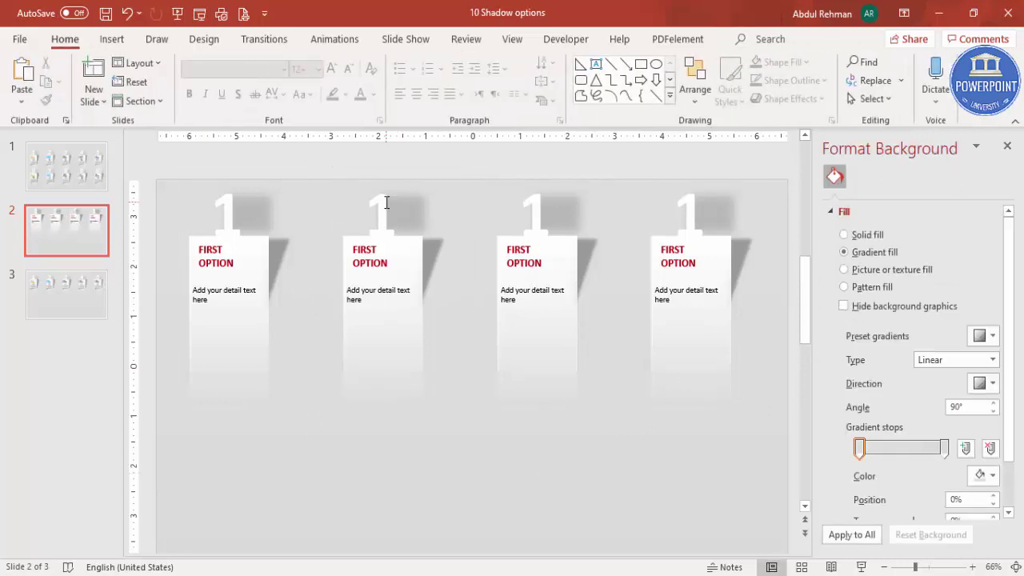
{"action": "left_click", "coordinate": [389, 200]}
Renumber the second, third and fourth cards as 2, 3 and 4
{"action": "key", "text": "BackSpace"}
{"action": "type", "text": "2"}
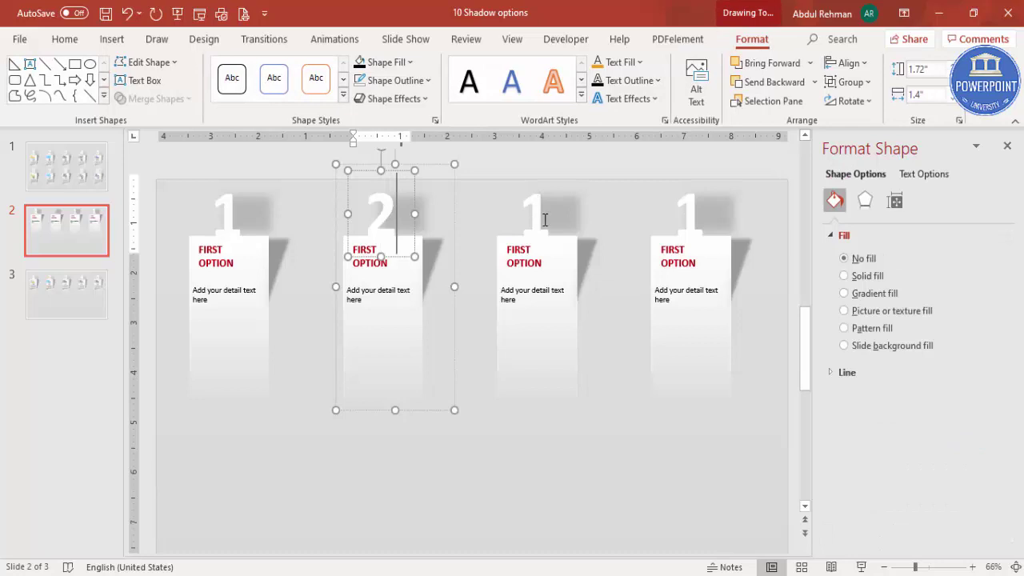
{"action": "left_click", "coordinate": [543, 219]}
{"action": "key", "text": "shift+Left"}
{"action": "type", "text": "3"}
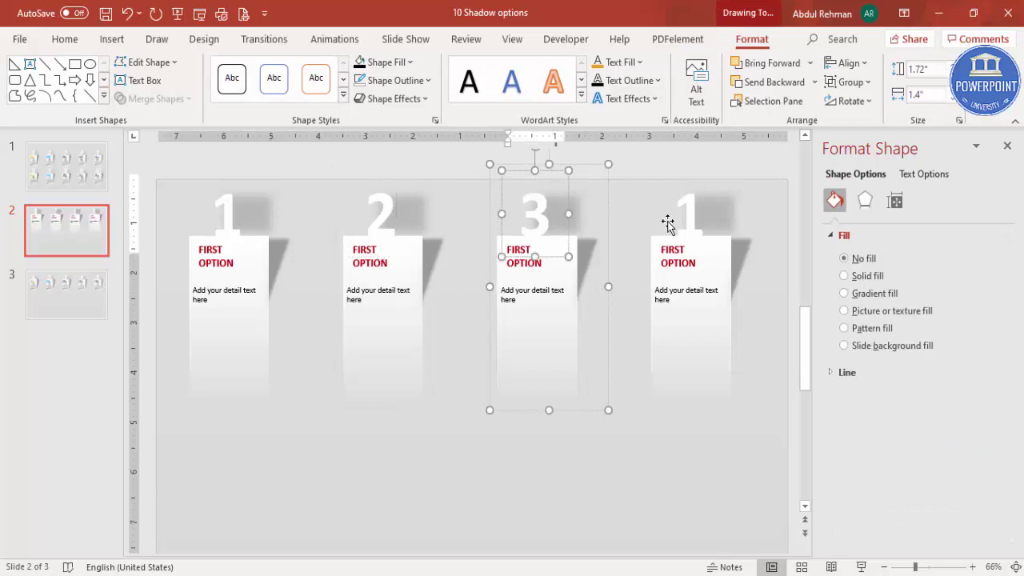
{"action": "left_click", "coordinate": [686, 222]}
{"action": "key", "text": "shift+Left"}
{"action": "type", "text": "4"}
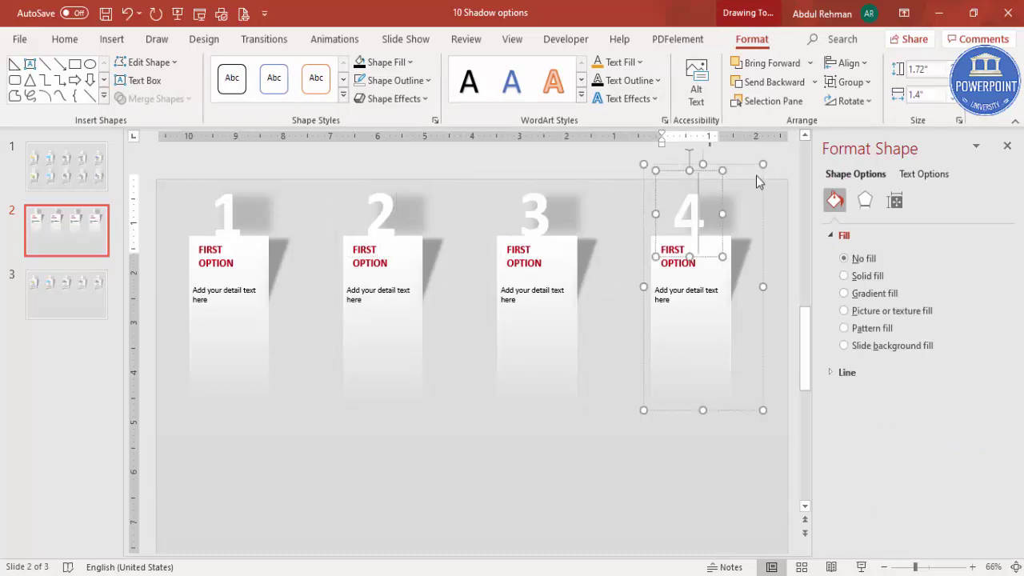
{"action": "left_click", "coordinate": [467, 434]}
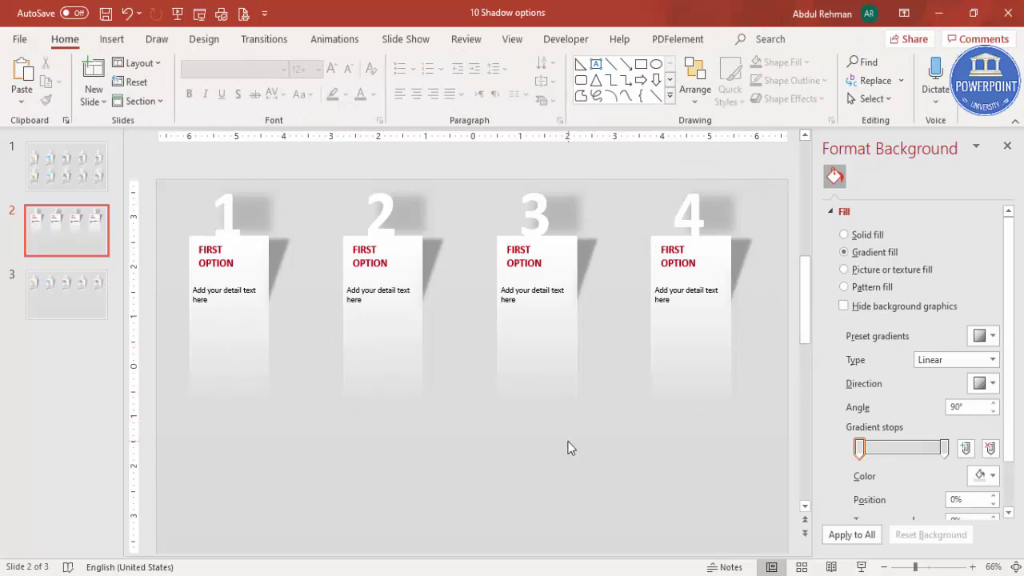
Color card 2's heading green and card 3's heading dark blue
{"action": "left_click", "coordinate": [360, 247]}
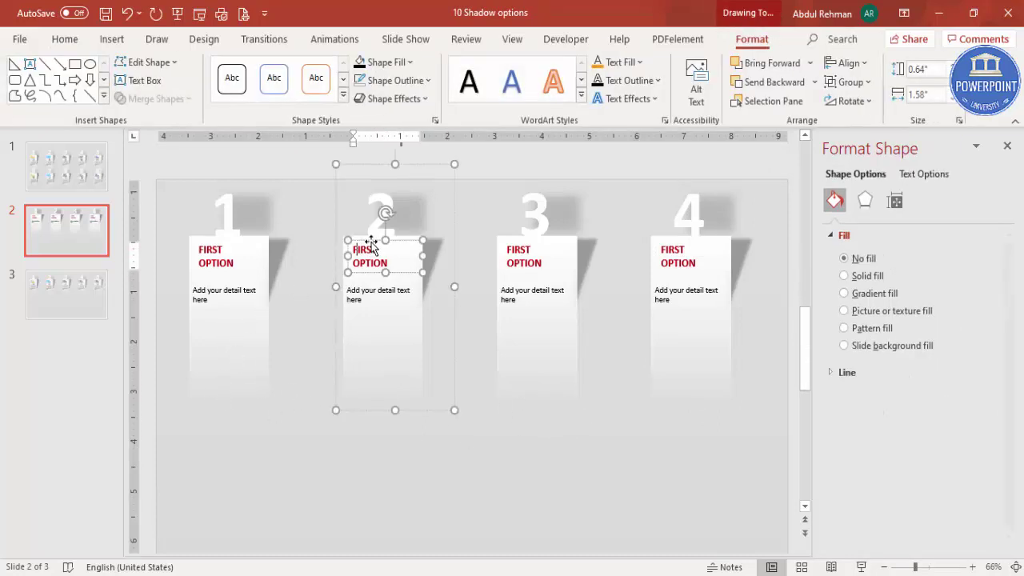
{"action": "left_click", "coordinate": [65, 39]}
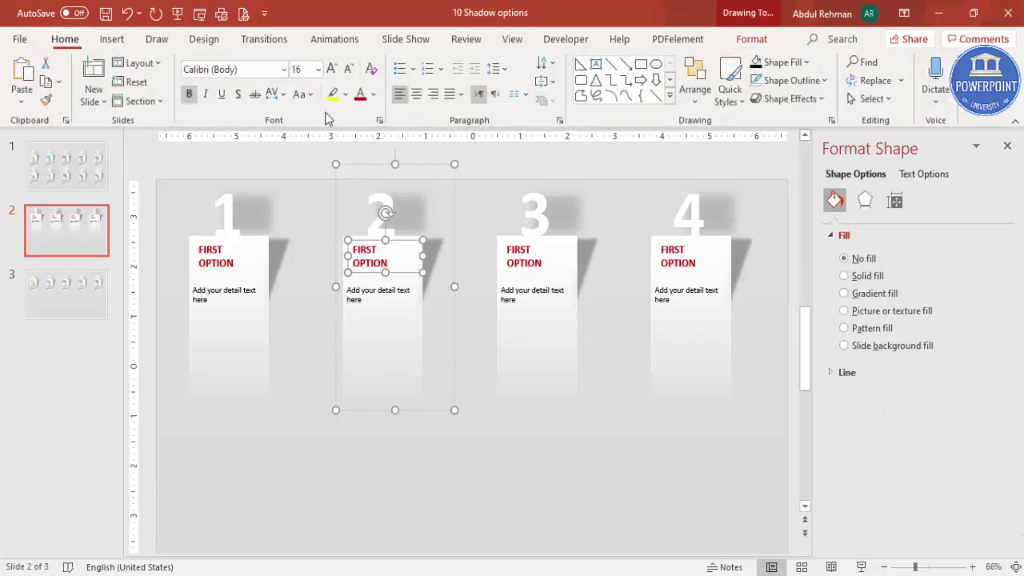
{"action": "left_click", "coordinate": [373, 95]}
{"action": "left_click", "coordinate": [425, 243]}
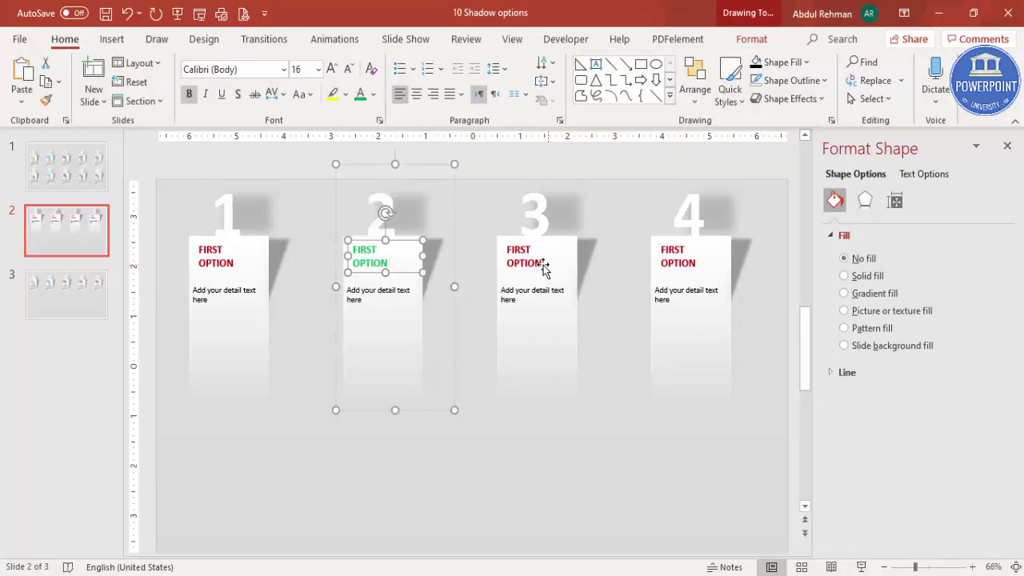
{"action": "left_click", "coordinate": [535, 257]}
{"action": "left_click", "coordinate": [519, 241]}
{"action": "left_click", "coordinate": [373, 94]}
{"action": "left_click", "coordinate": [464, 244]}
{"action": "left_click", "coordinate": [490, 252]}
{"action": "left_click", "coordinate": [516, 256]}
Color card 4's heading yellow, undoing an accidental nudge of card 3
{"action": "left_click", "coordinate": [675, 255]}
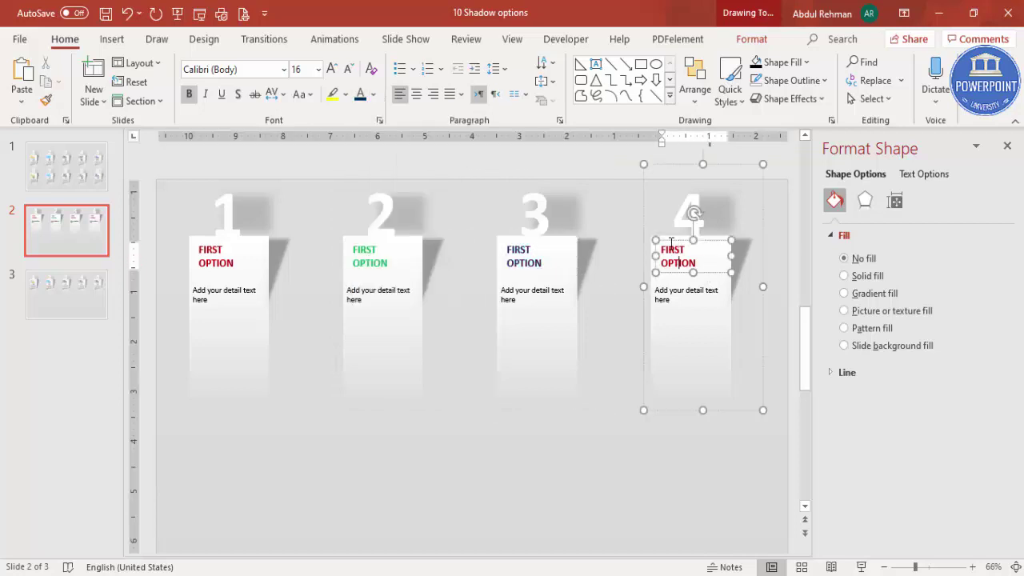
{"action": "left_click", "coordinate": [372, 94]}
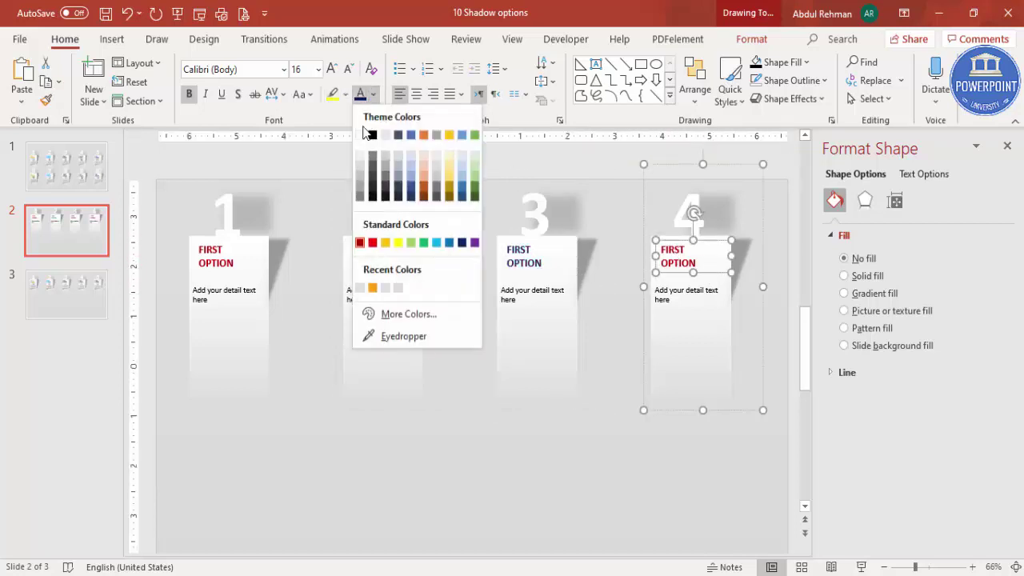
{"action": "left_click", "coordinate": [397, 244]}
{"action": "left_click", "coordinate": [467, 425]}
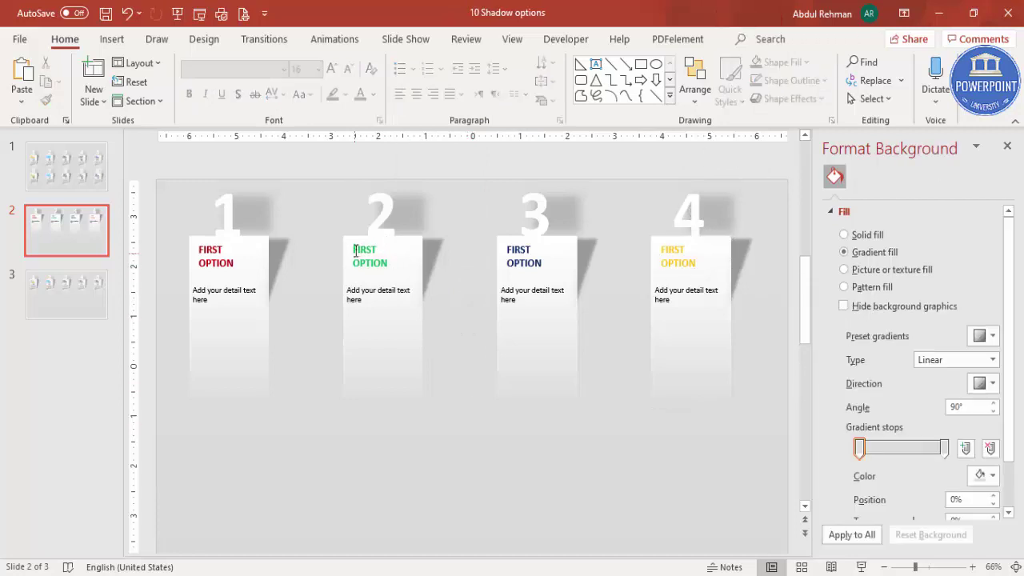
{"action": "left_click", "coordinate": [542, 269]}
{"action": "left_click", "coordinate": [542, 274]}
{"action": "key", "text": "ctrl+z"}
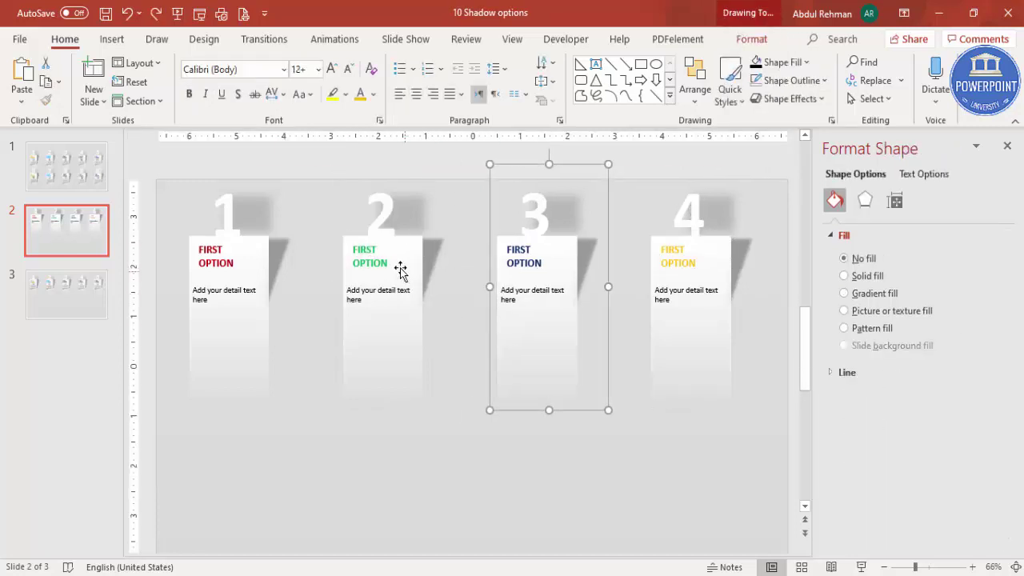
Replace FIRST with SECOND, THIRD and FOURTH in the headings of cards 2–4
{"action": "left_click", "coordinate": [369, 253]}
{"action": "double_click", "coordinate": [368, 253]}
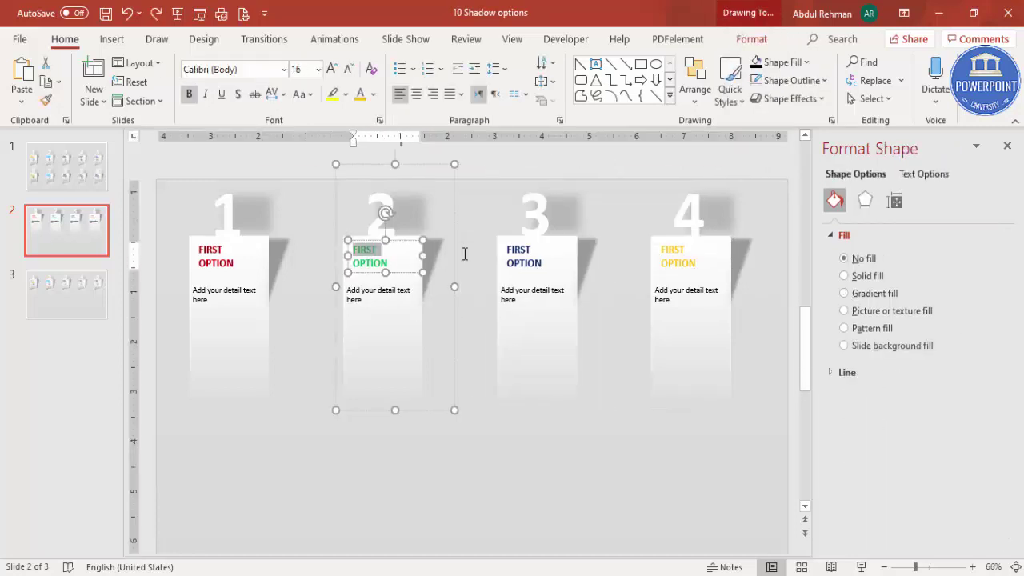
{"action": "type", "text": "SECOND"}
{"action": "double_click", "coordinate": [508, 250]}
{"action": "type", "text": "THIRD"}
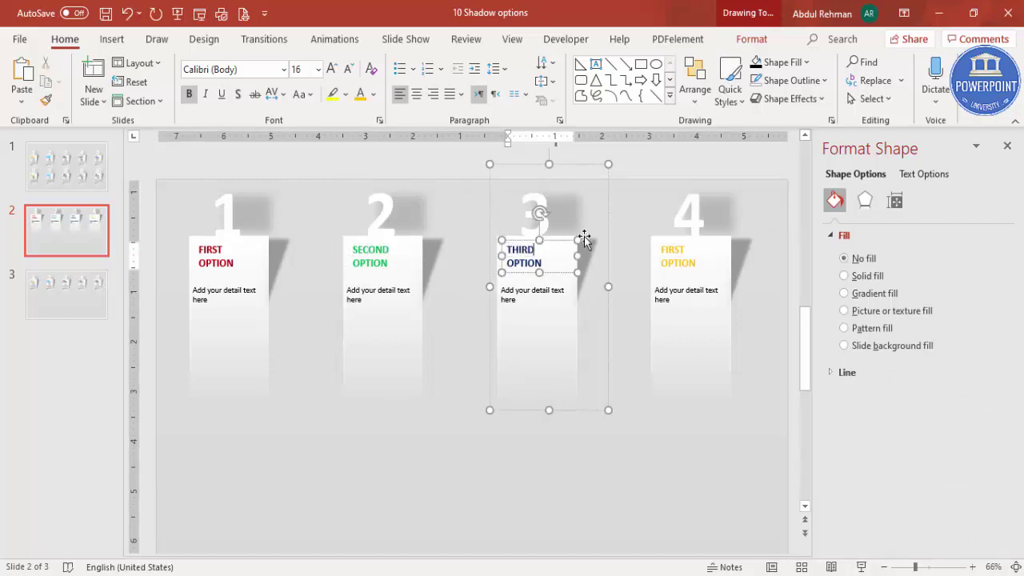
{"action": "double_click", "coordinate": [673, 249]}
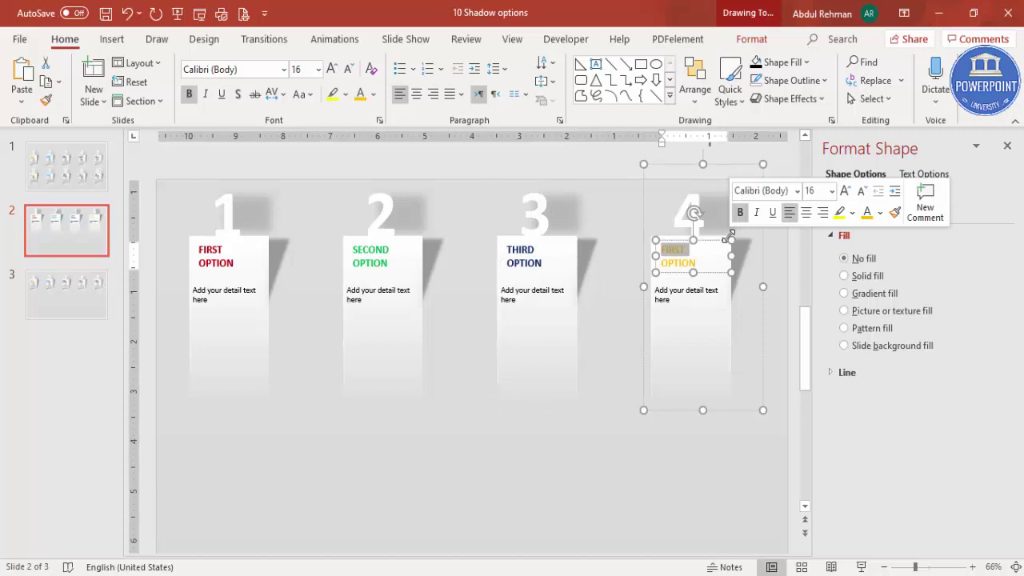
{"action": "type", "text": "F"}
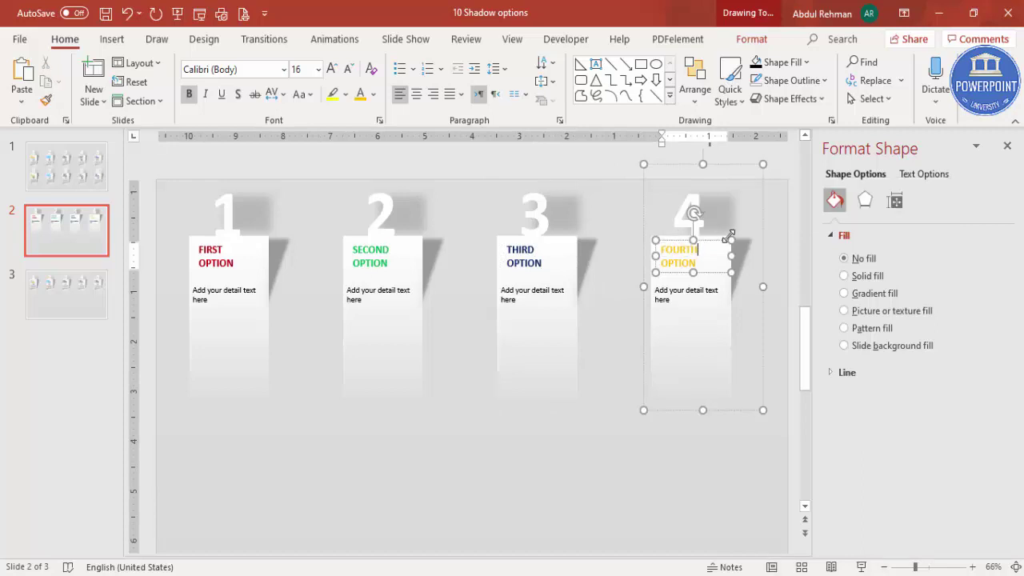
{"action": "left_click", "coordinate": [621, 414]}
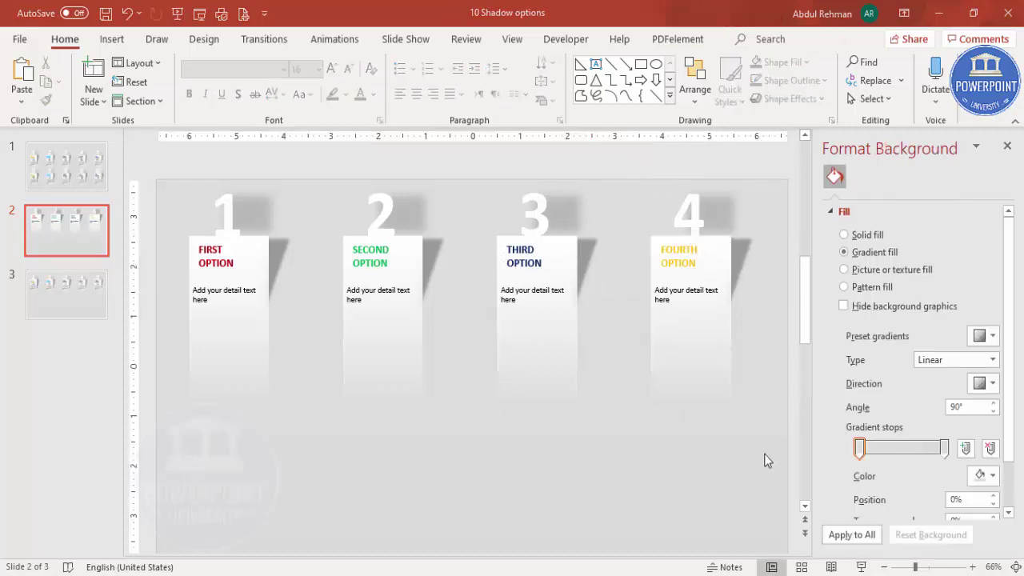
Copy the row of four cards to a second row below
{"action": "left_click_drag", "start_coordinate": [776, 462], "coordinate": [141, 141]}
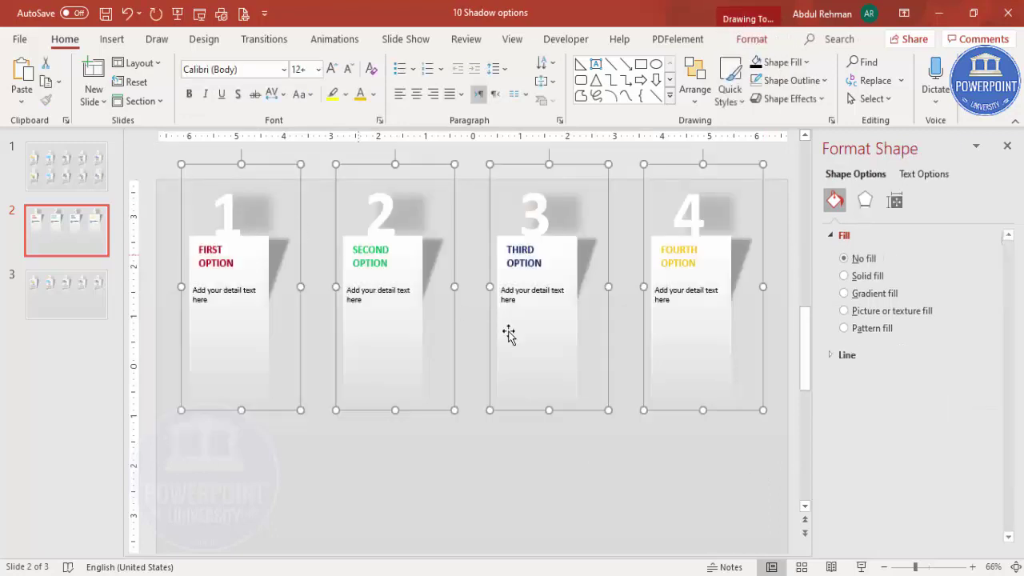
{"action": "left_click_drag", "start_coordinate": [731, 315], "coordinate": [709, 489]}
{"action": "left_click", "coordinate": [319, 400]}
Renumber the lower row's cards as 5, 6, 7 and 8
{"action": "left_click", "coordinate": [238, 382]}
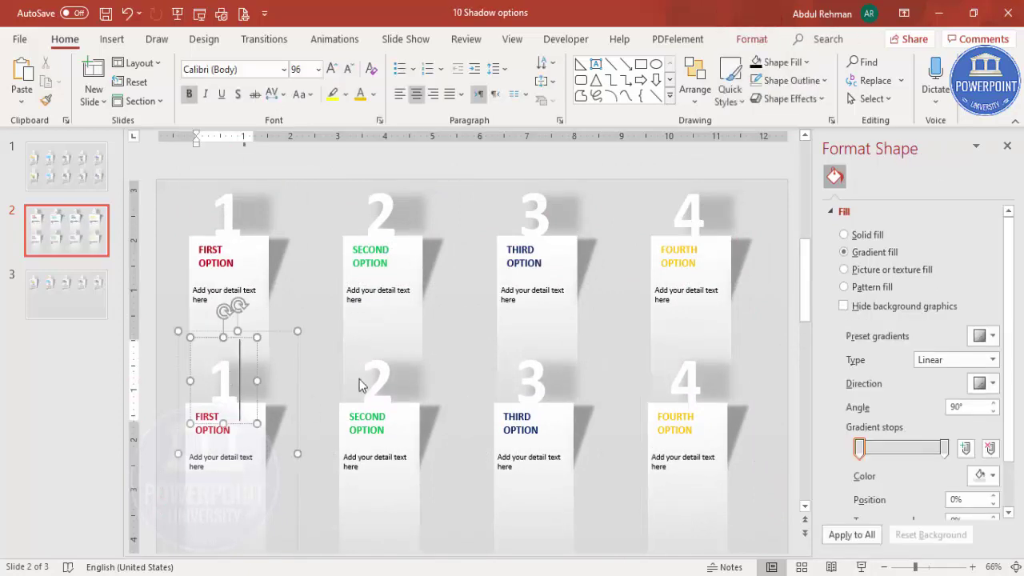
{"action": "key", "text": "BackSpace"}
{"action": "type", "text": "5"}
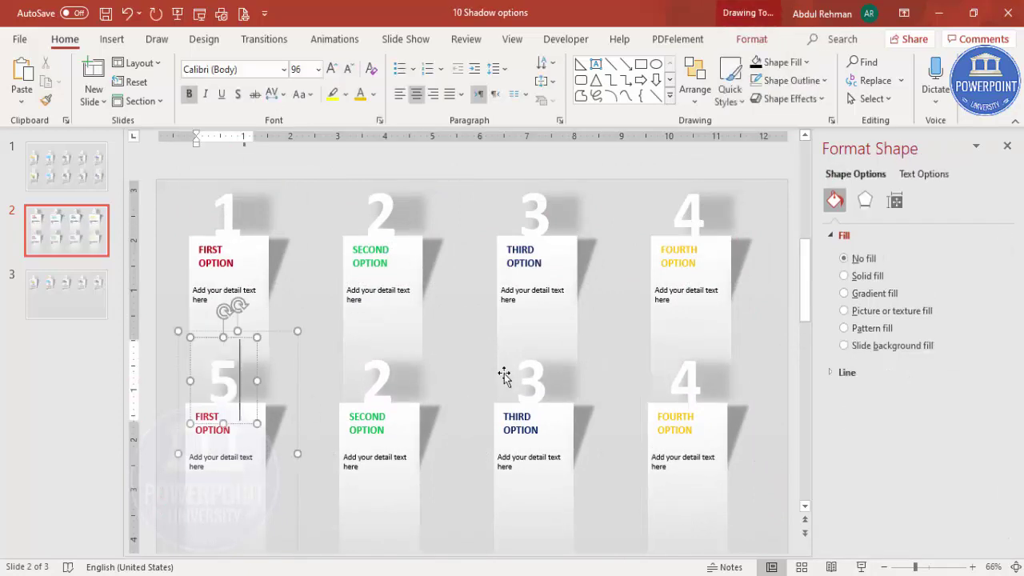
{"action": "left_click", "coordinate": [438, 381]}
{"action": "key", "text": "BackSpace"}
{"action": "type", "text": "6"}
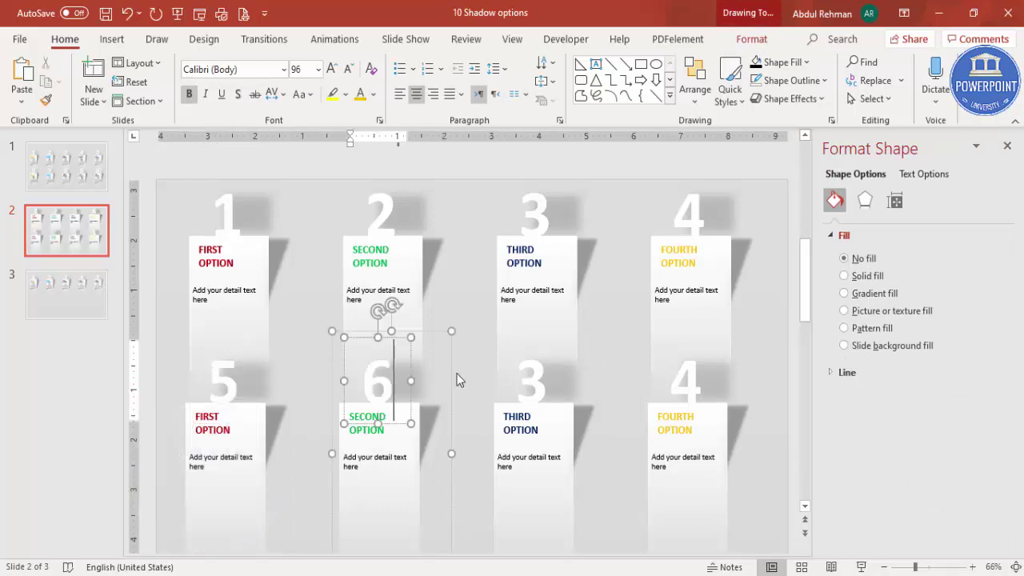
{"action": "left_click", "coordinate": [547, 381]}
{"action": "key", "text": "BackSpace"}
{"action": "type", "text": "7"}
{"action": "left_click", "coordinate": [677, 380]}
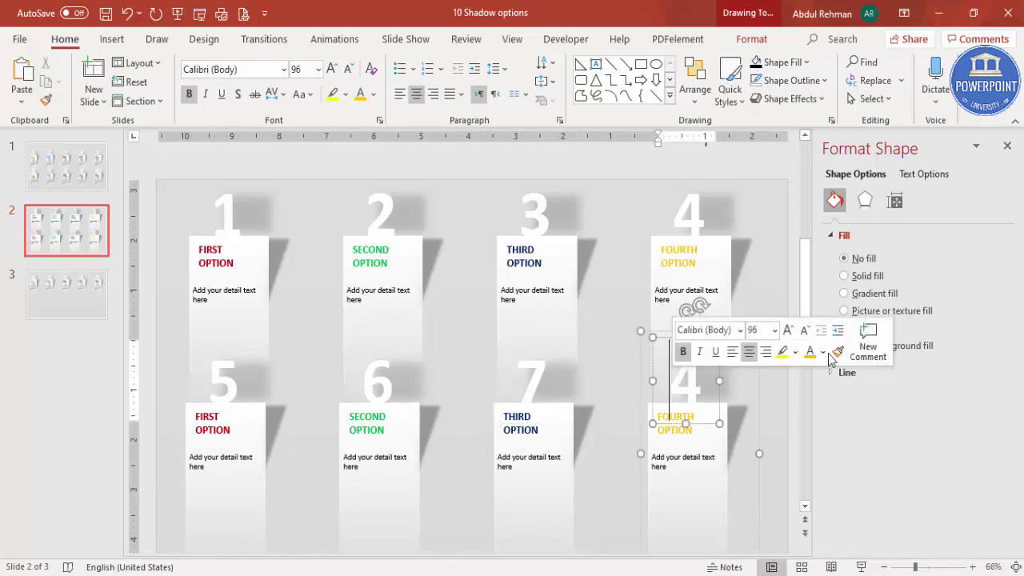
{"action": "key", "text": "BackSpace"}
{"action": "type", "text": "8"}
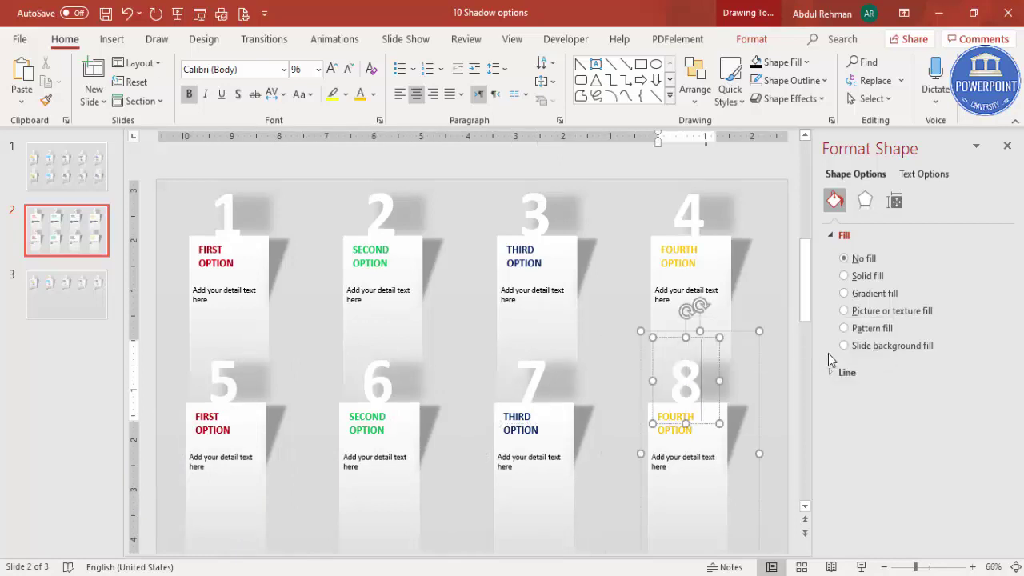
{"action": "left_click", "coordinate": [772, 267]}
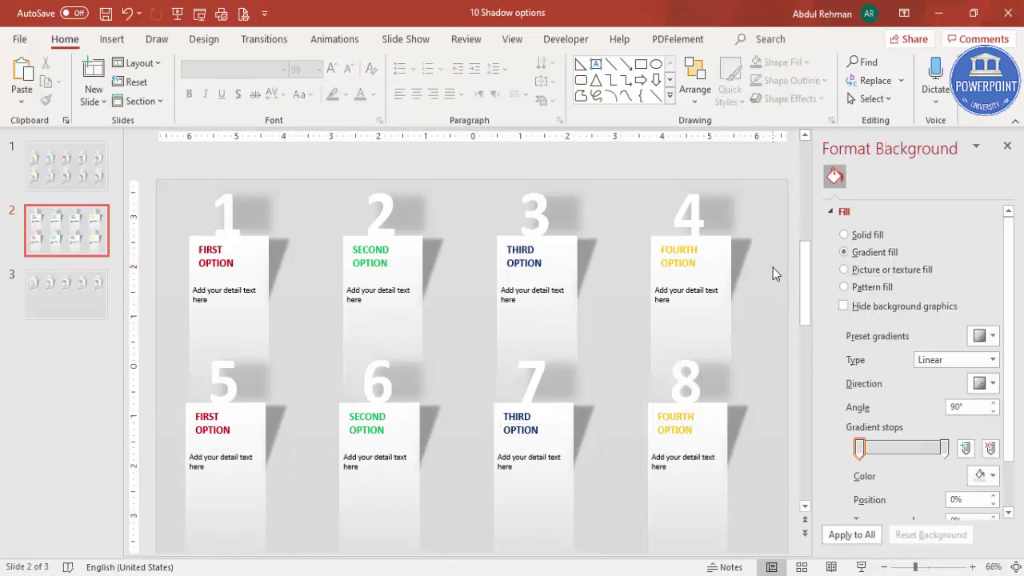